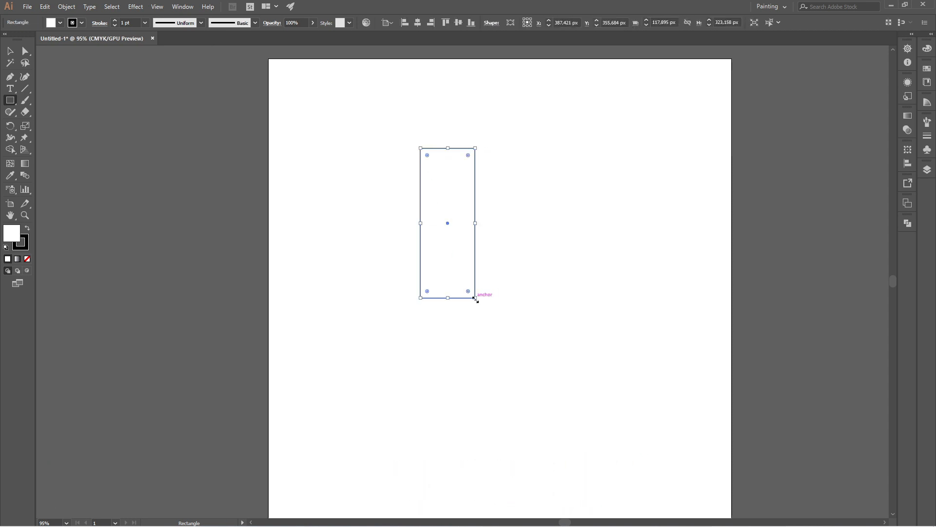
- Set the rectangle's fill to none
{"action": "left_click", "coordinate": [60, 23]}
{"action": "left_click", "coordinate": [7, 40]}
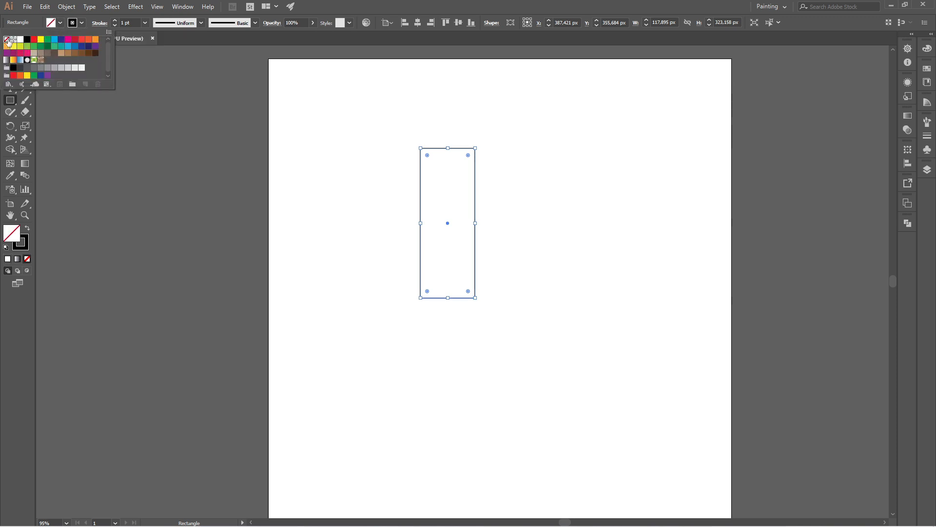
{"action": "left_click", "coordinate": [559, 77]}
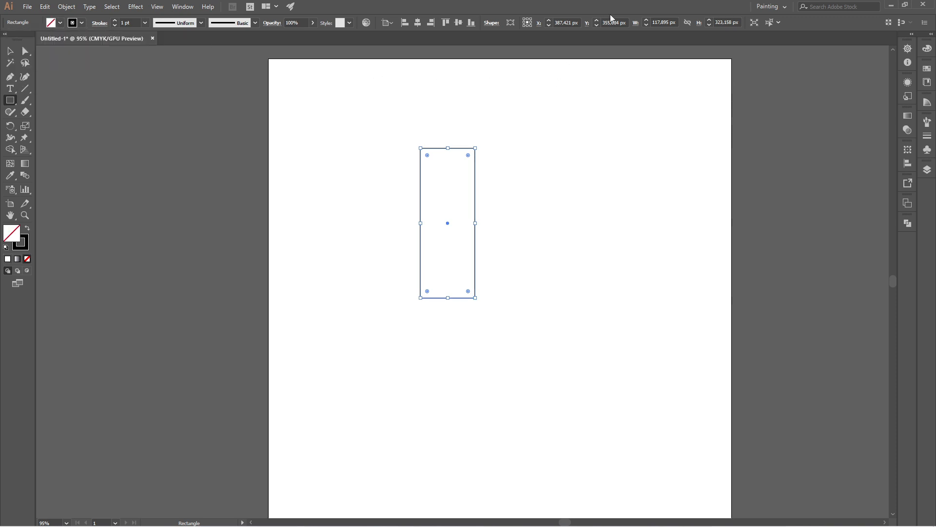
- Resize the rectangle to 100 px wide and 400 px tall
{"action": "left_click", "coordinate": [676, 23]}
{"action": "type", "text": "100"}
{"action": "key", "text": "Return"}
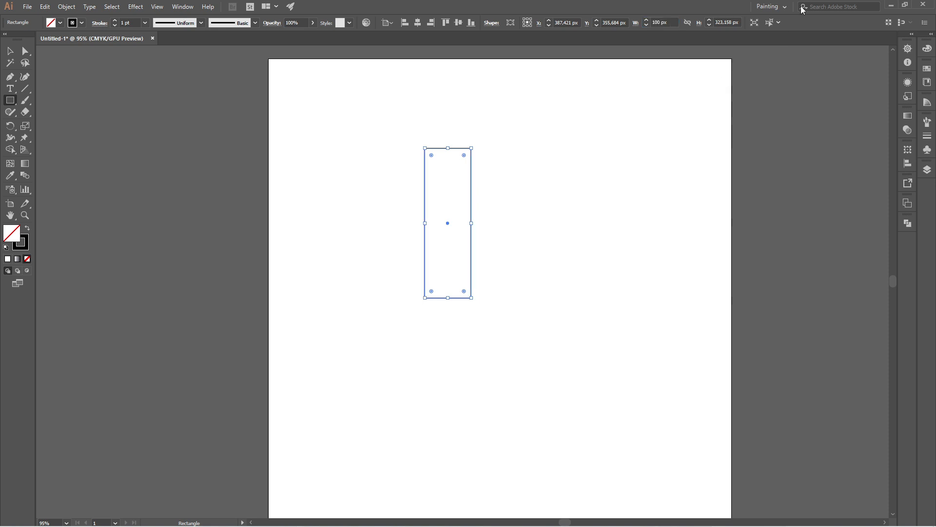
{"action": "left_click", "coordinate": [732, 23]}
{"action": "type", "text": "400"}
{"action": "key", "text": "Return"}
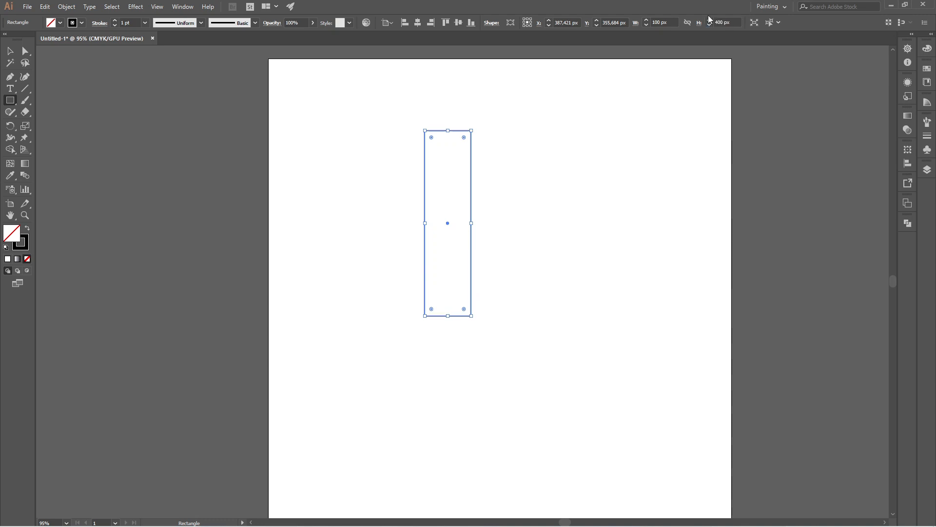
- Rotate the rectangle by 35°
{"action": "left_click", "coordinate": [11, 52]}
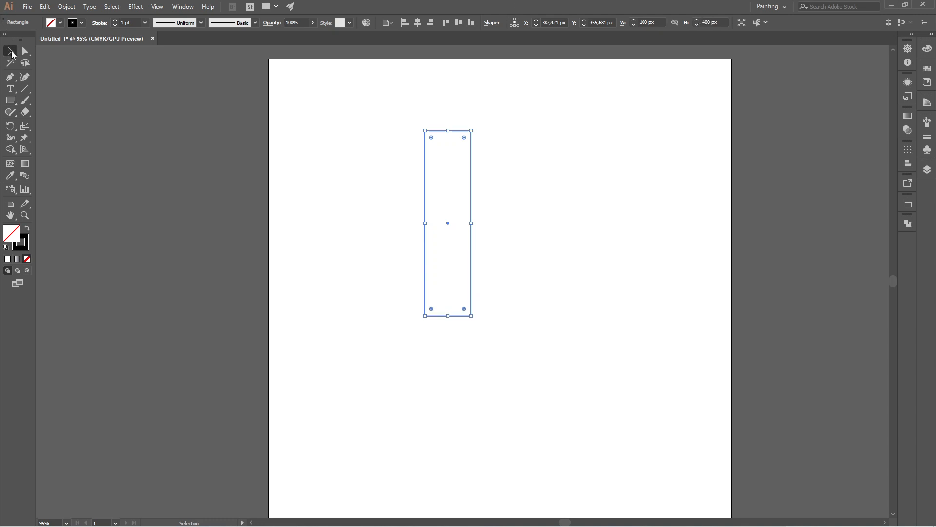
{"action": "left_click", "coordinate": [364, 190]}
{"action": "left_click_drag", "start_coordinate": [401, 116], "coordinate": [503, 145]}
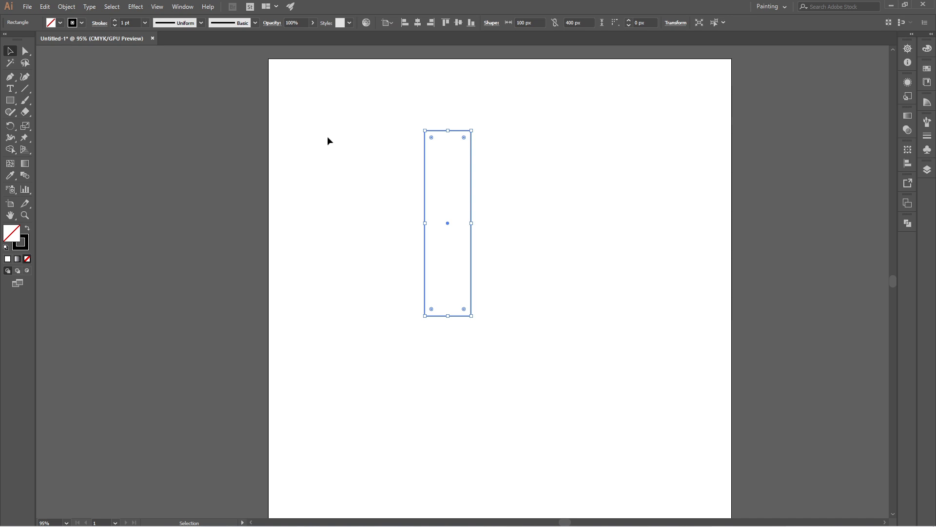
{"action": "double_click", "coordinate": [12, 128]}
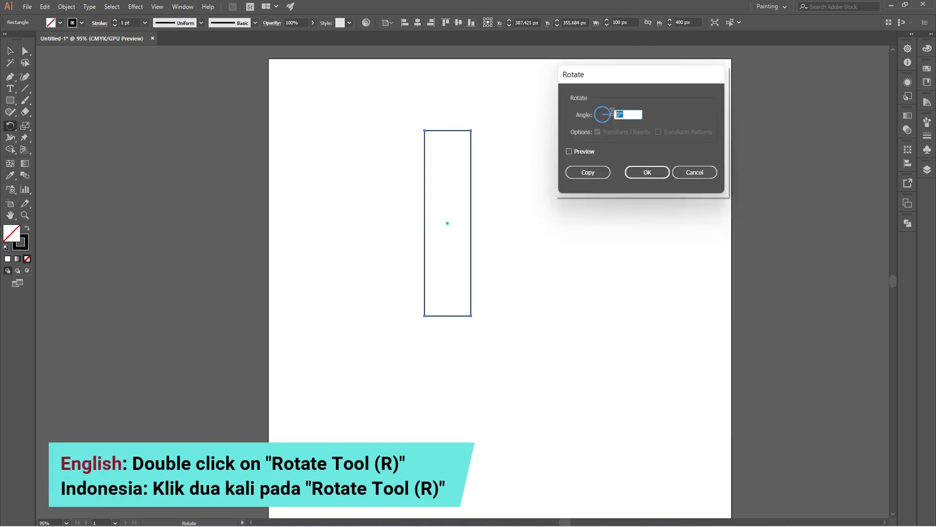
{"action": "type", "text": "35"}
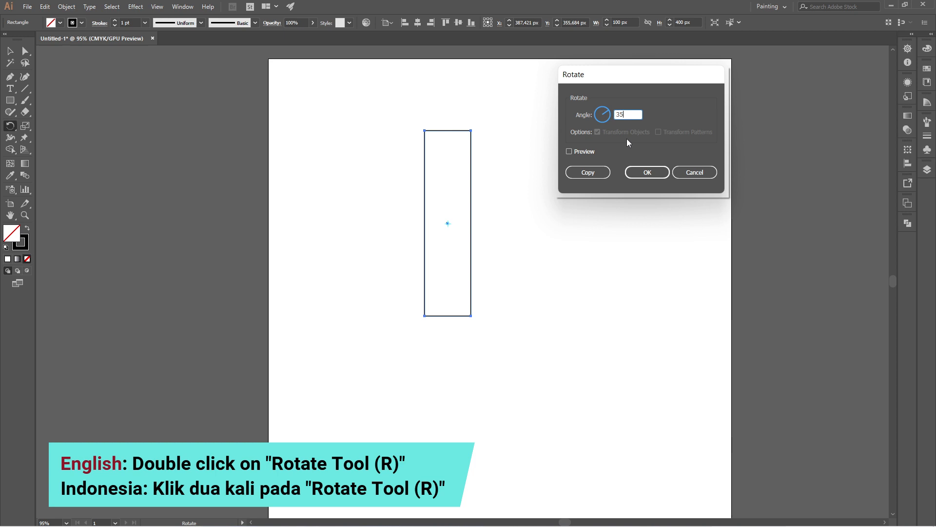
{"action": "left_click", "coordinate": [648, 172]}
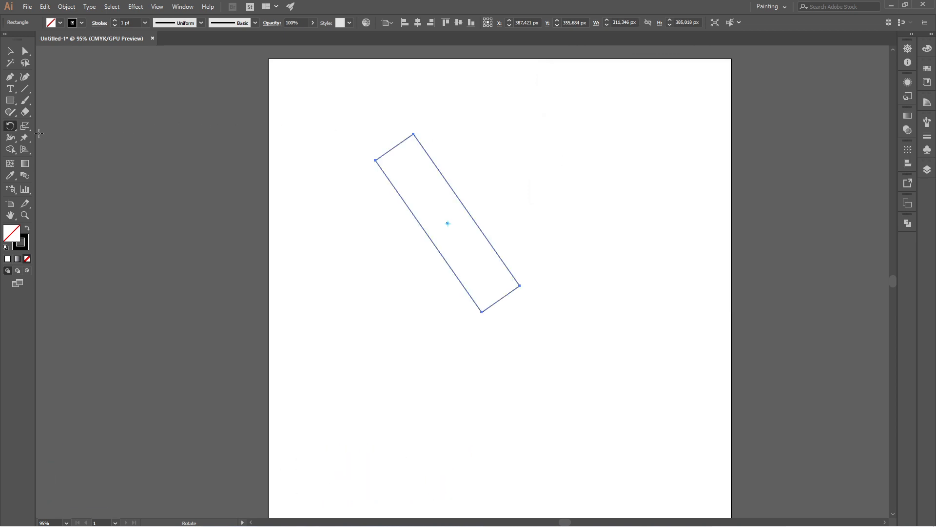
- Reflect a copy of the rotated rectangle across the horizontal axis to form an X
{"action": "left_click_drag", "start_coordinate": [15, 129], "coordinate": [49, 138]}
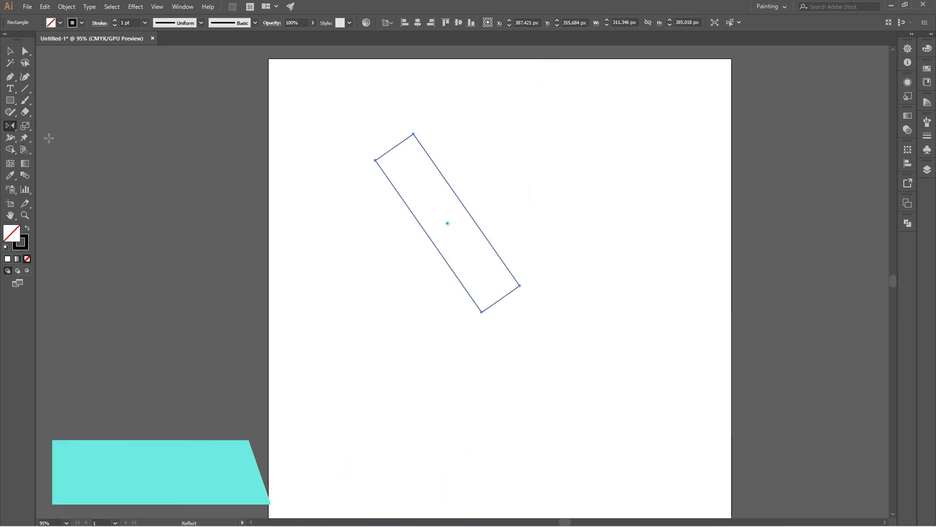
{"action": "double_click", "coordinate": [9, 126]}
{"action": "left_click", "coordinate": [125, 115]}
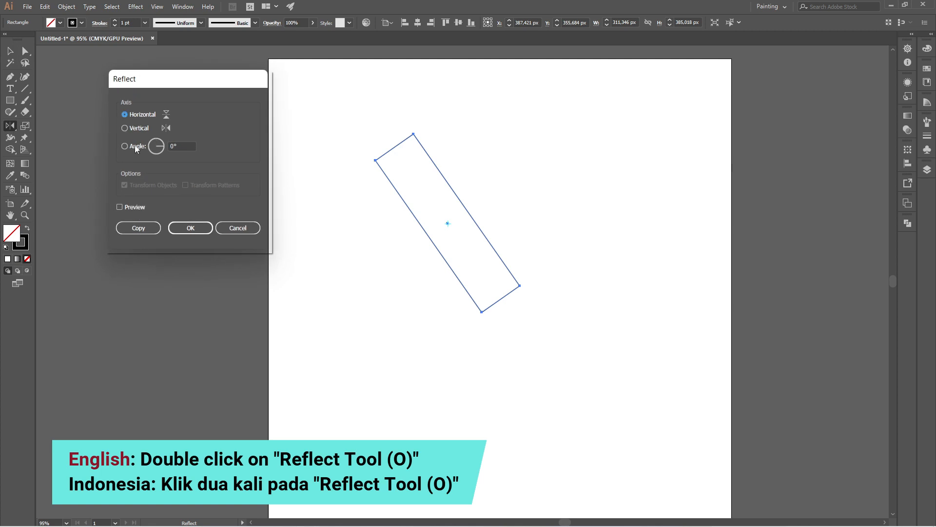
{"action": "left_click", "coordinate": [138, 228]}
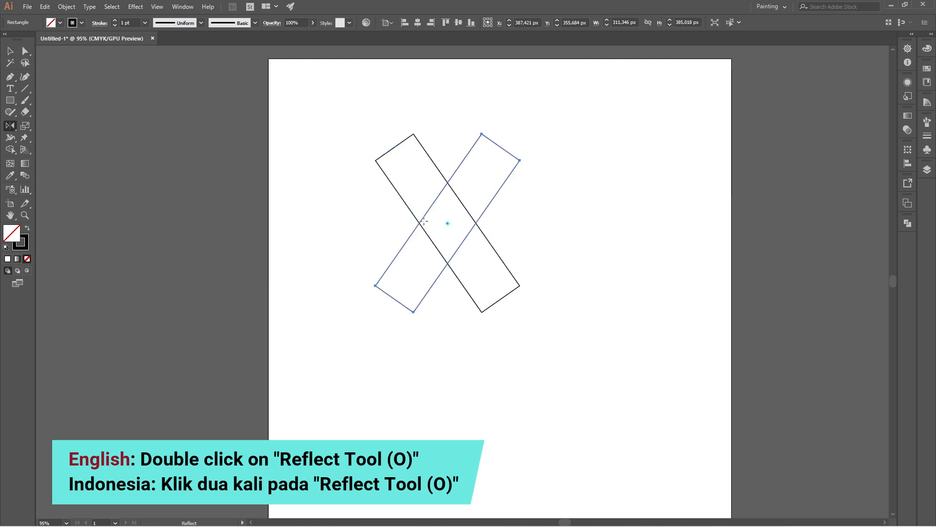
- Draw horizontal lines joining the outer bottom corners and the outer top corners of the X
{"action": "key", "text": "v"}
{"action": "left_click", "coordinate": [332, 122]}
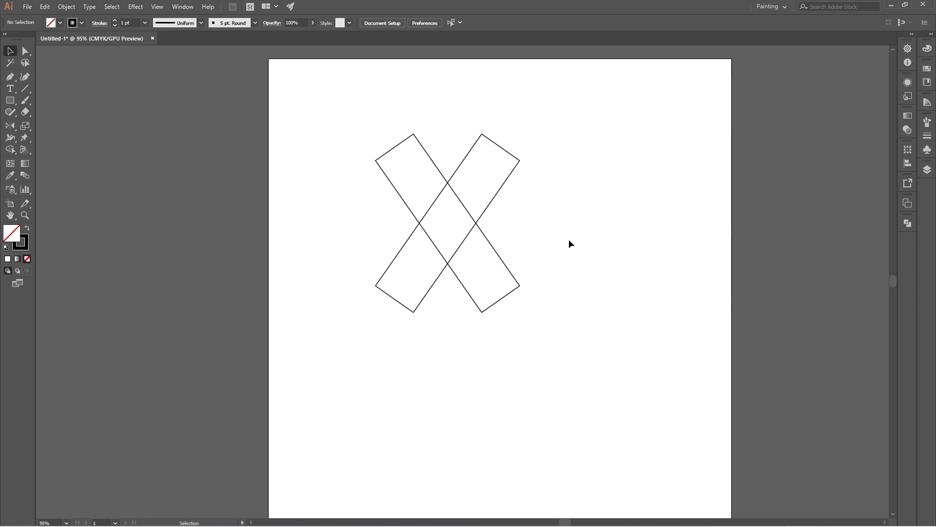
{"action": "left_click", "coordinate": [27, 91]}
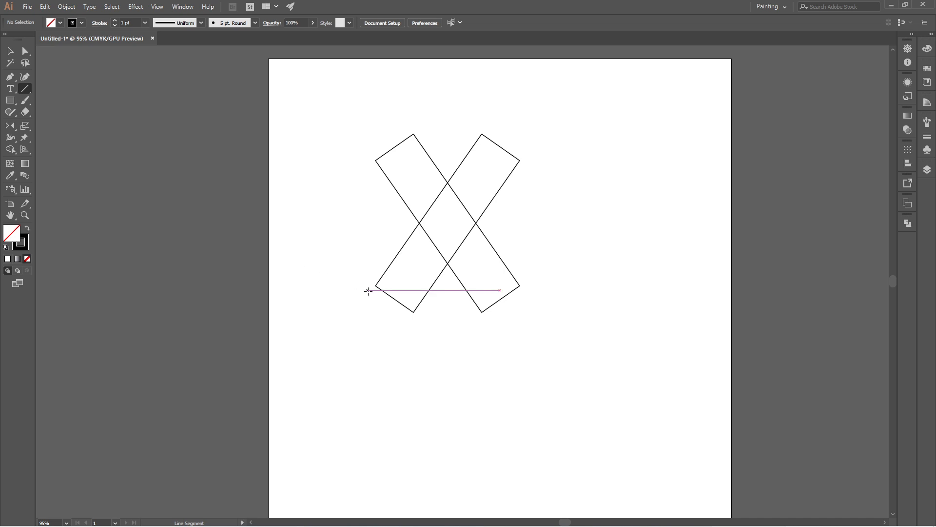
{"action": "left_click_drag", "start_coordinate": [376, 285], "coordinate": [520, 285]}
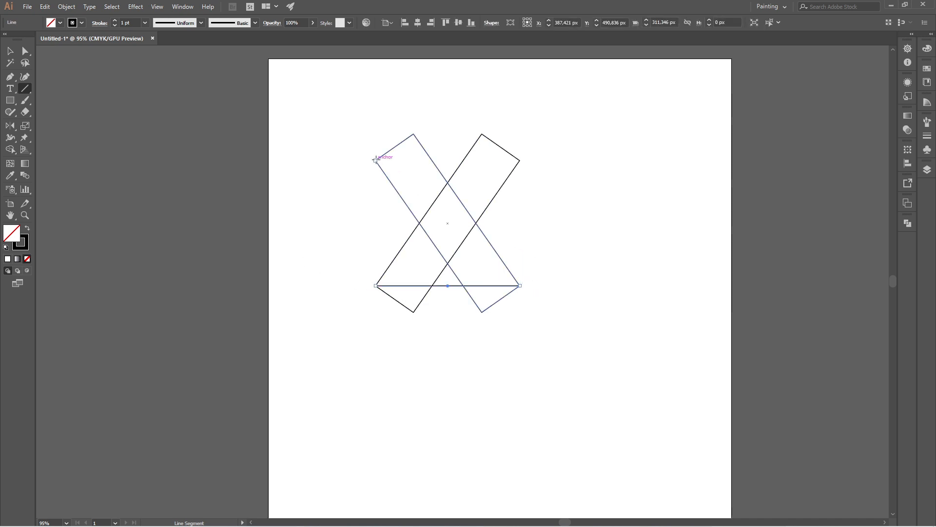
{"action": "left_click_drag", "start_coordinate": [376, 161], "coordinate": [520, 160]}
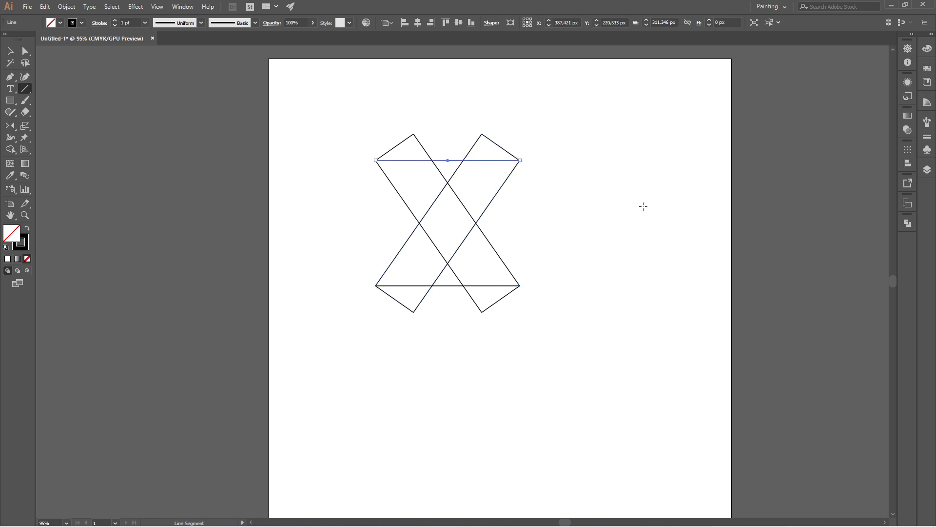
- Select everything and use Shape Builder to remove the corner pieces above the top line and below the bottom line
{"action": "left_click", "coordinate": [9, 52]}
{"action": "left_click_drag", "start_coordinate": [311, 130], "coordinate": [564, 350]}
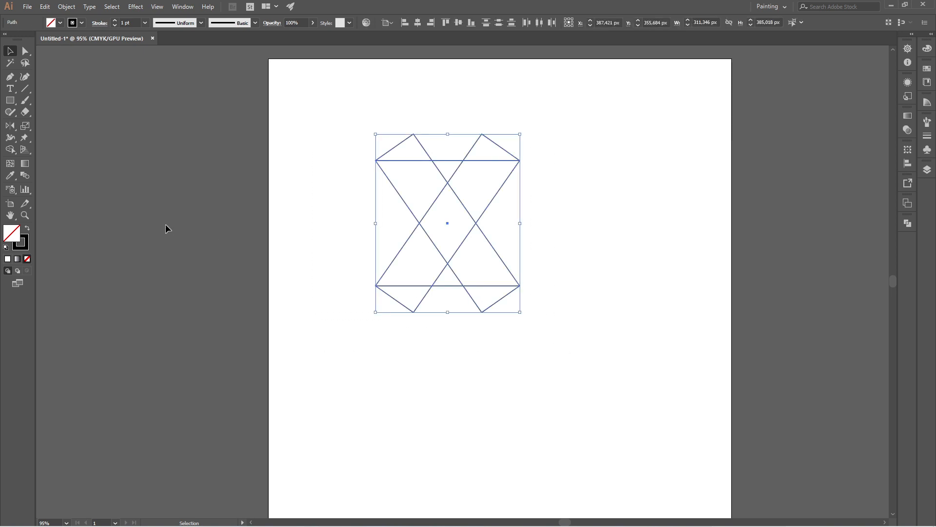
{"action": "left_click", "coordinate": [12, 151]}
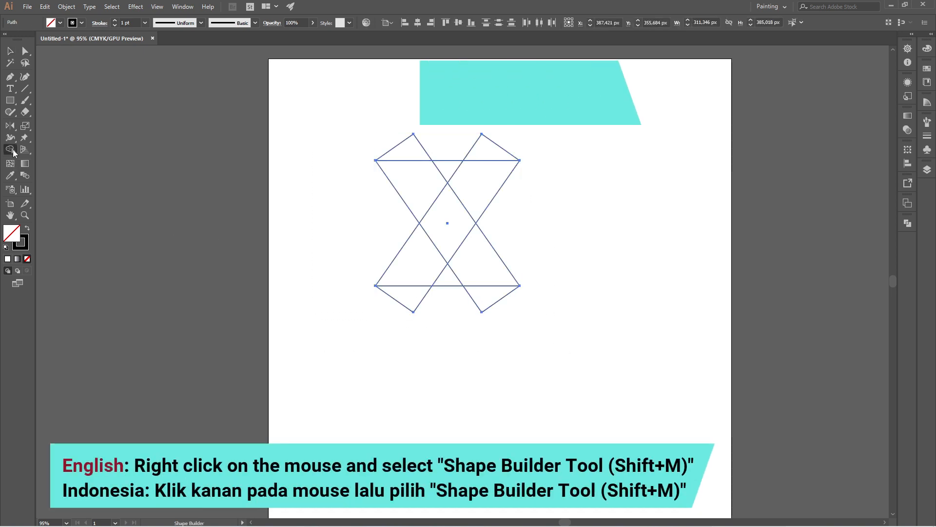
{"action": "left_click", "coordinate": [397, 297], "text": "alt"}
{"action": "left_click_drag", "start_coordinate": [429, 307], "coordinate": [510, 300]}
{"action": "left_click", "coordinate": [490, 151], "text": "alt"}
{"action": "left_click", "coordinate": [404, 152], "text": "alt"}
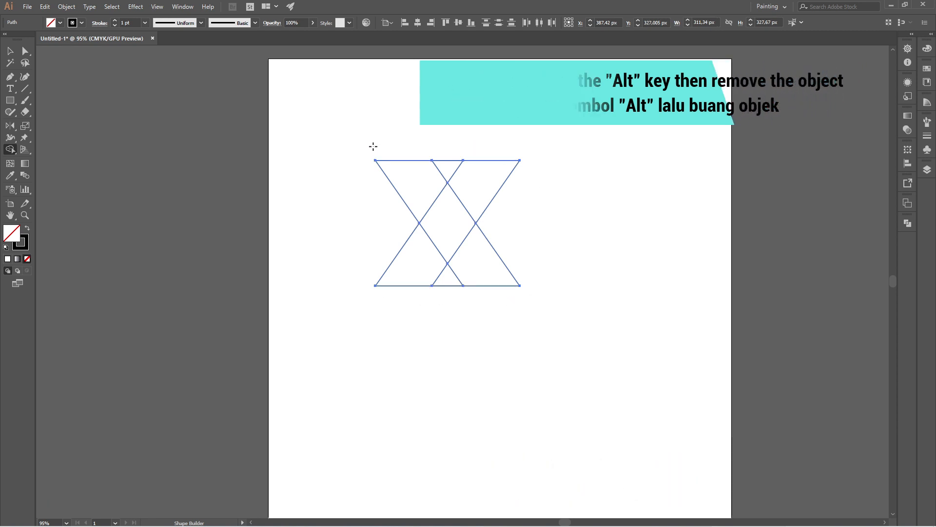
- Delete the bottom and top horizontal line segments
{"action": "left_click", "coordinate": [9, 51]}
{"action": "left_click", "coordinate": [404, 143]}
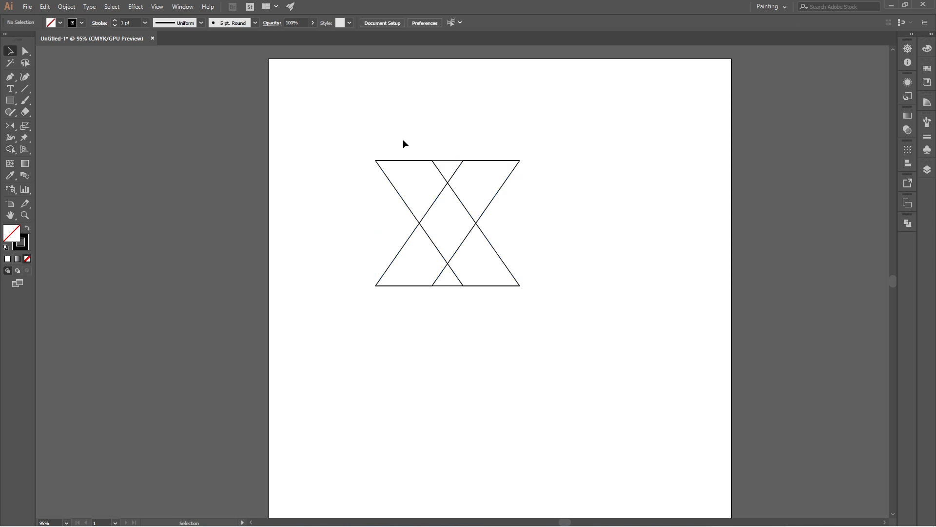
{"action": "left_click", "coordinate": [450, 286]}
{"action": "key", "text": "Delete"}
{"action": "left_click", "coordinate": [452, 162]}
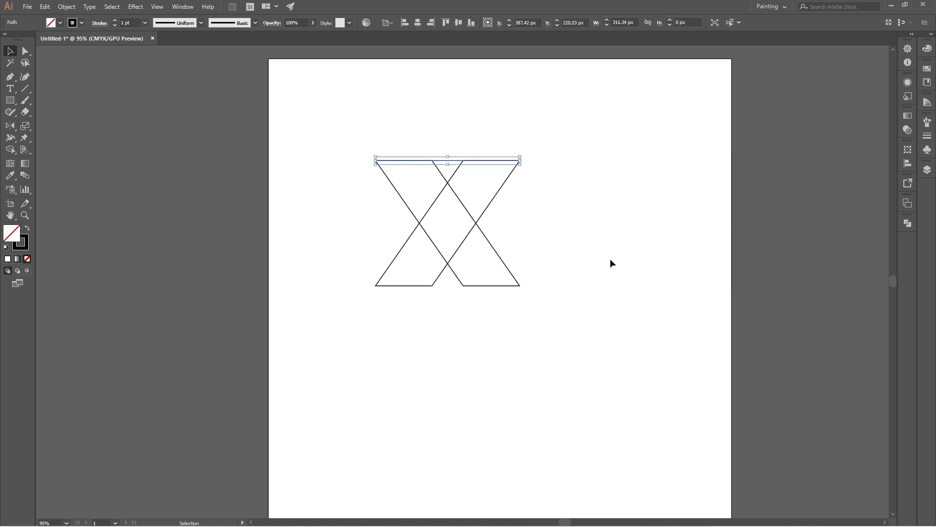
{"action": "key", "text": "Delete"}
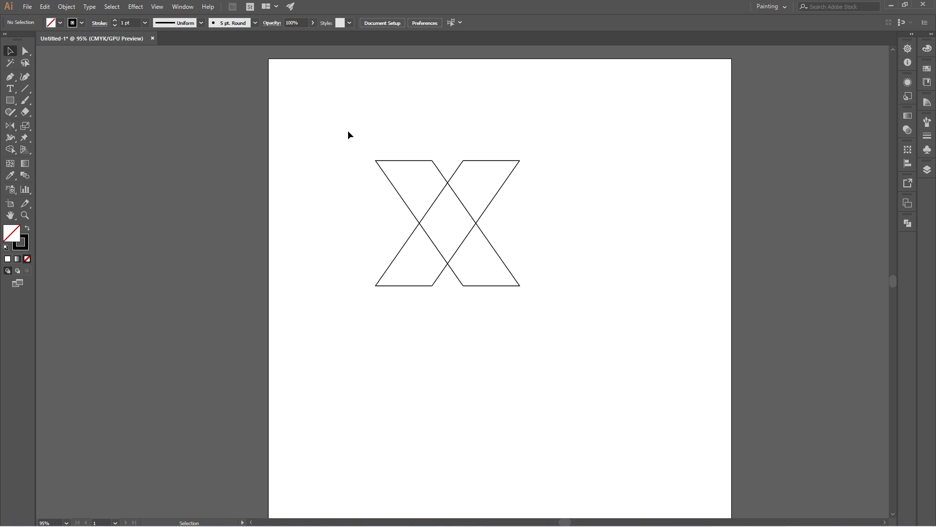
- Select all the paths and set the stroke weight to 35 pt
{"action": "left_click_drag", "start_coordinate": [347, 130], "coordinate": [573, 345]}
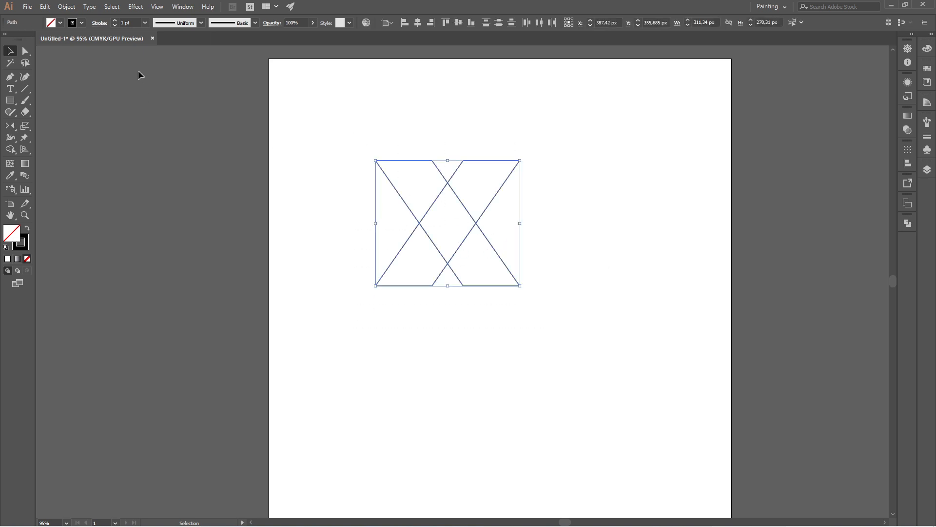
{"action": "left_click", "coordinate": [130, 22]}
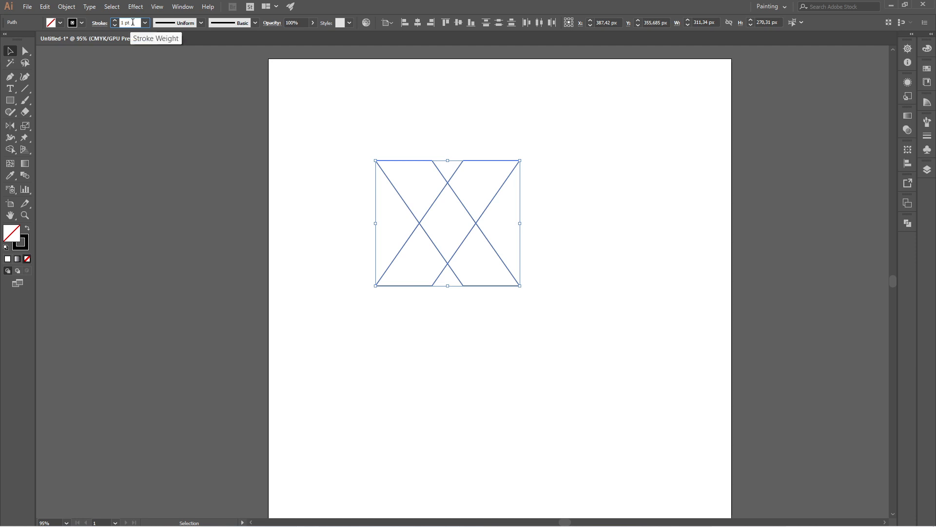
{"action": "left_click_drag", "start_coordinate": [133, 22], "coordinate": [117, 22]}
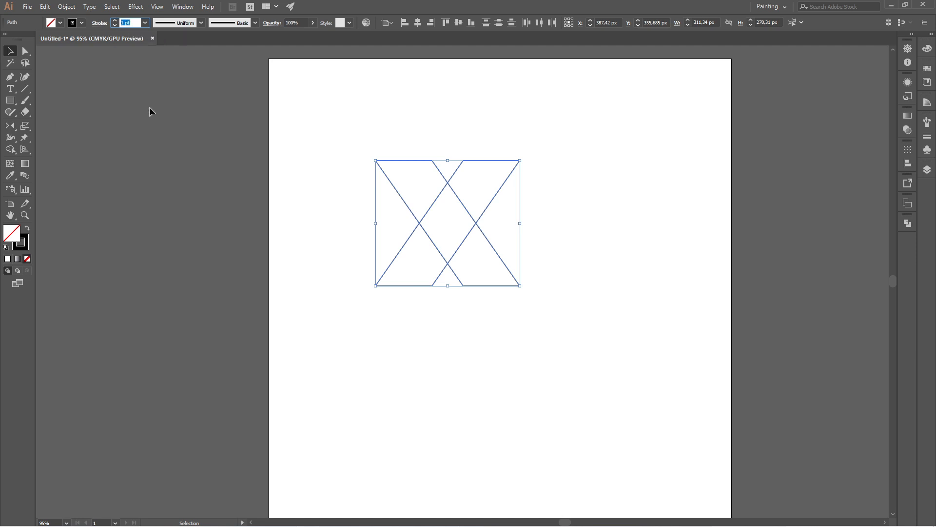
{"action": "type", "text": "35"}
{"action": "key", "text": "Return"}
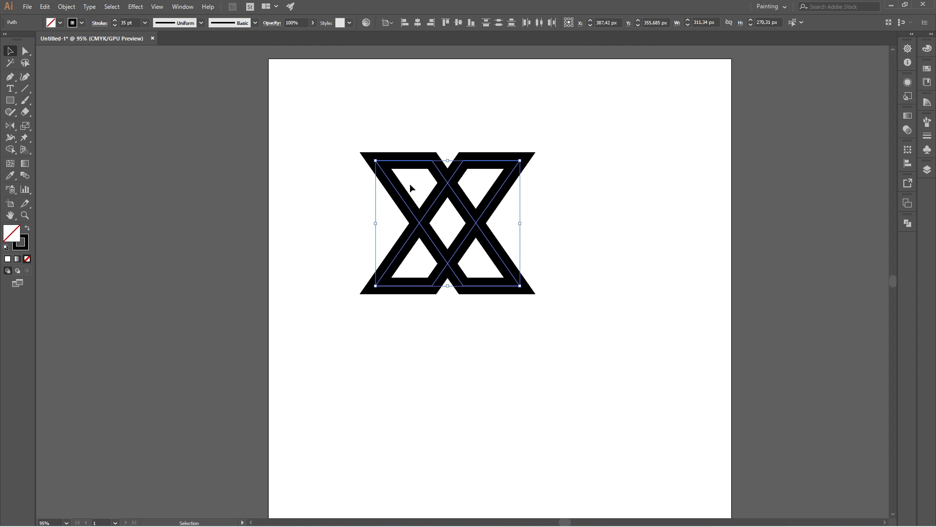
- Expand the selected paths' fill and stroke
{"action": "left_click", "coordinate": [71, 7]}
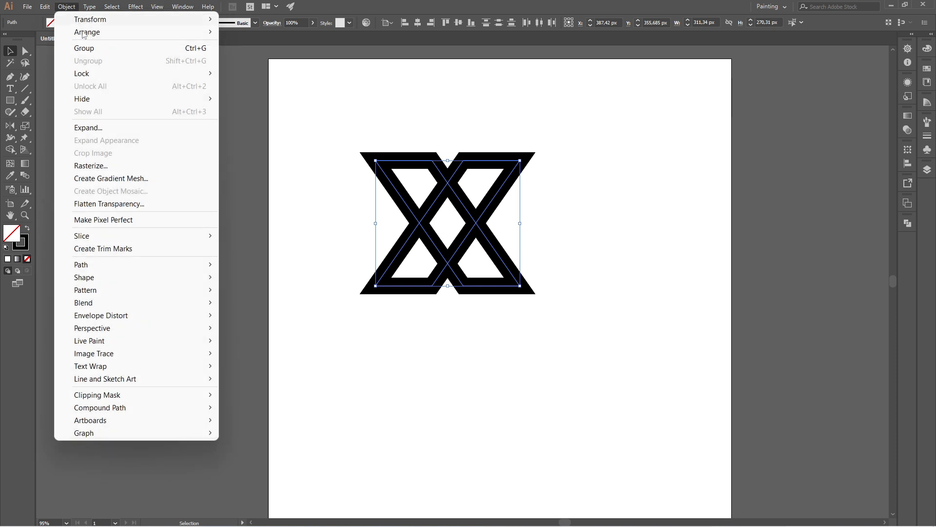
{"action": "left_click", "coordinate": [148, 128]}
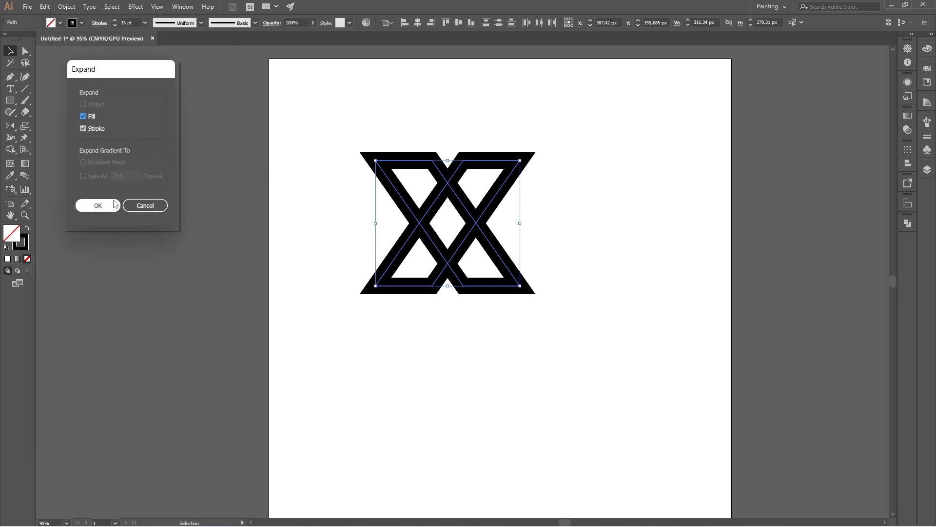
{"action": "left_click", "coordinate": [98, 205]}
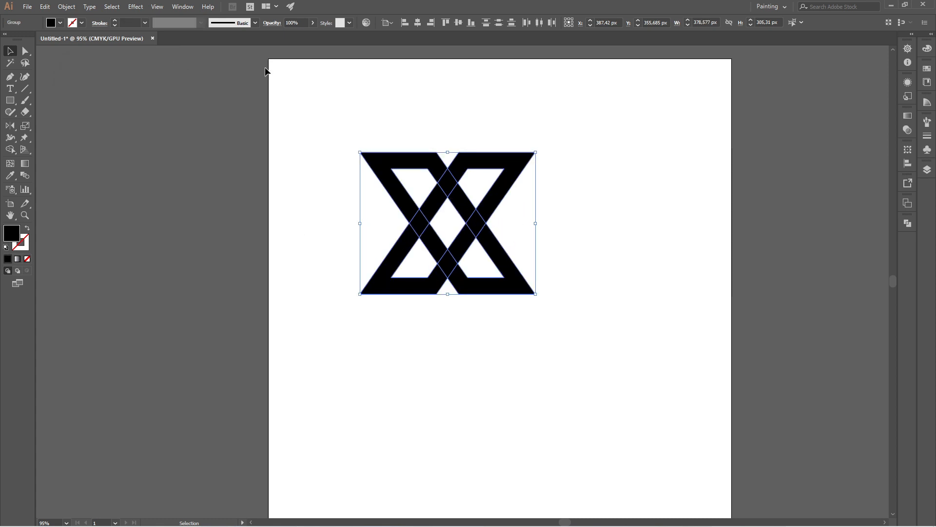
- Open Pathfinder and unite the expanded shapes into one, then select the combined shape
{"action": "left_click", "coordinate": [174, 7]}
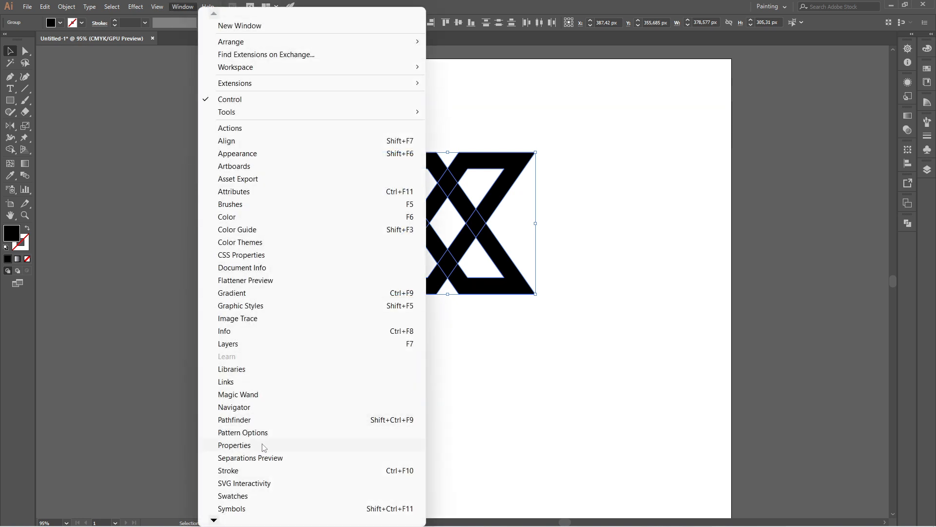
{"action": "left_click", "coordinate": [284, 420]}
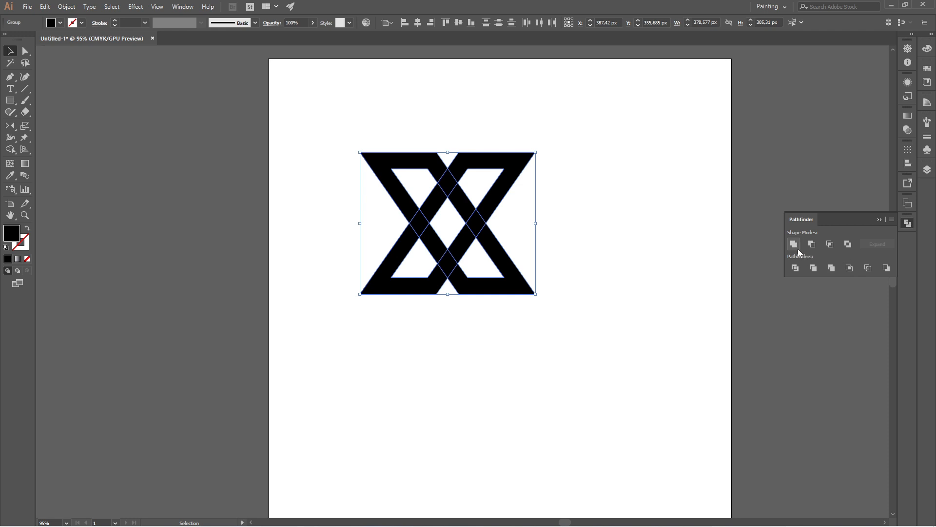
{"action": "left_click", "coordinate": [794, 245]}
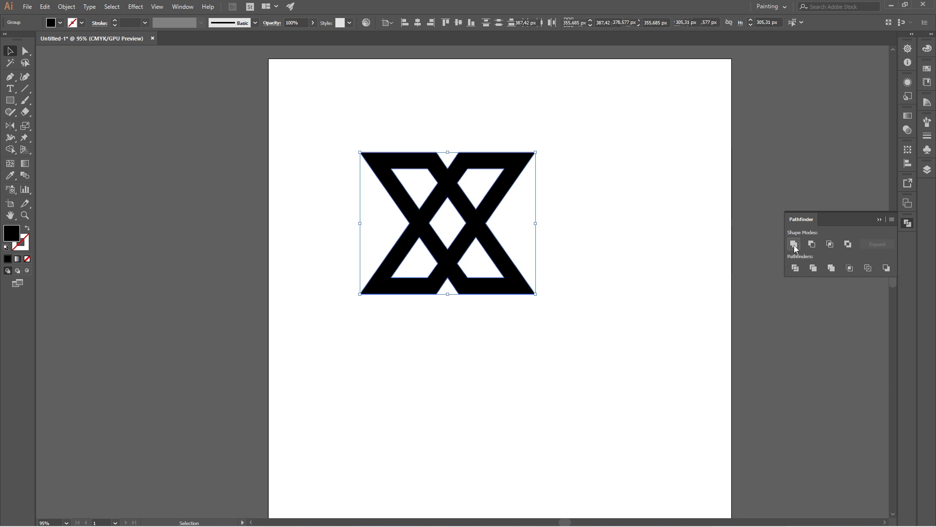
{"action": "left_click", "coordinate": [639, 246]}
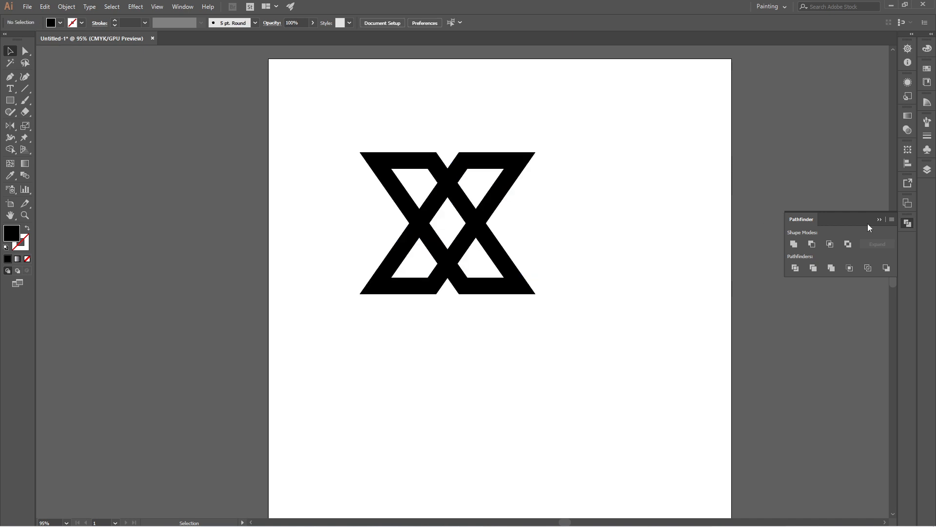
{"action": "left_click", "coordinate": [879, 220]}
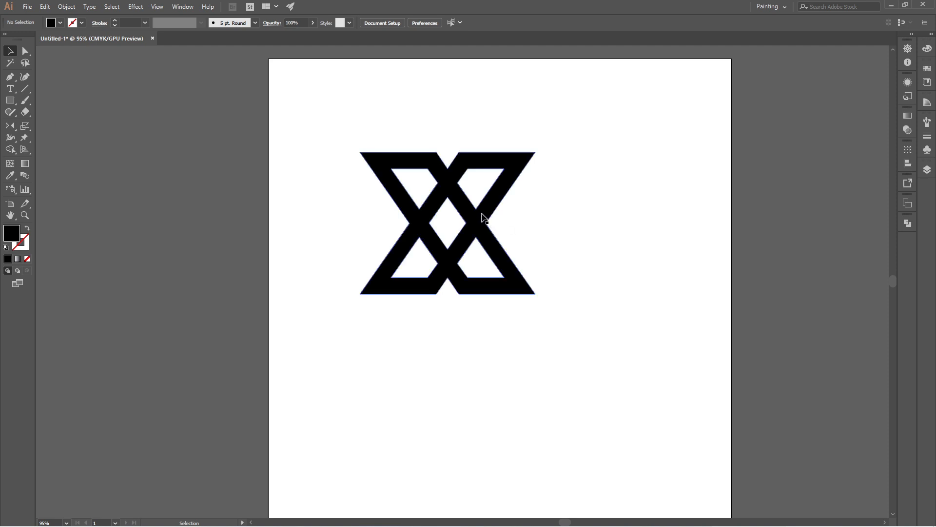
{"action": "left_click_drag", "start_coordinate": [334, 121], "coordinate": [597, 337]}
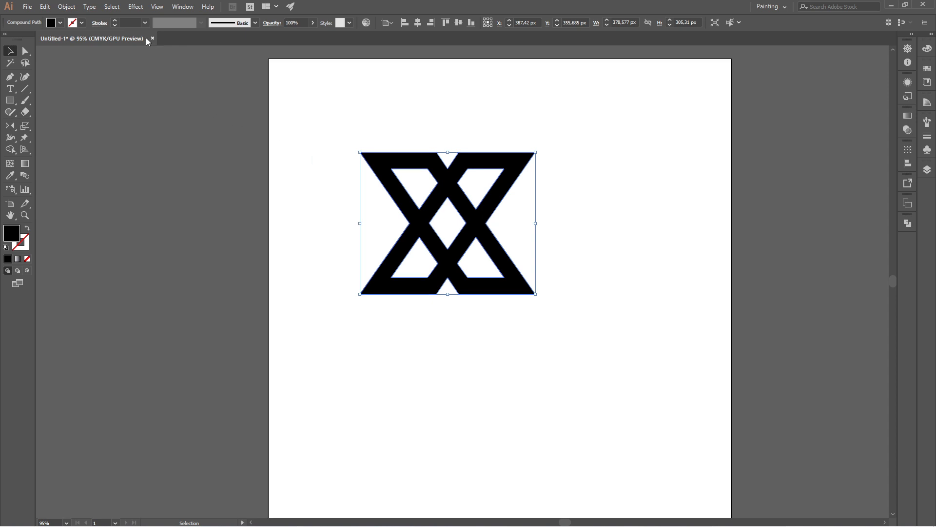
- Set the combined shape's stroke weight to 20 pt
{"action": "left_click", "coordinate": [135, 23]}
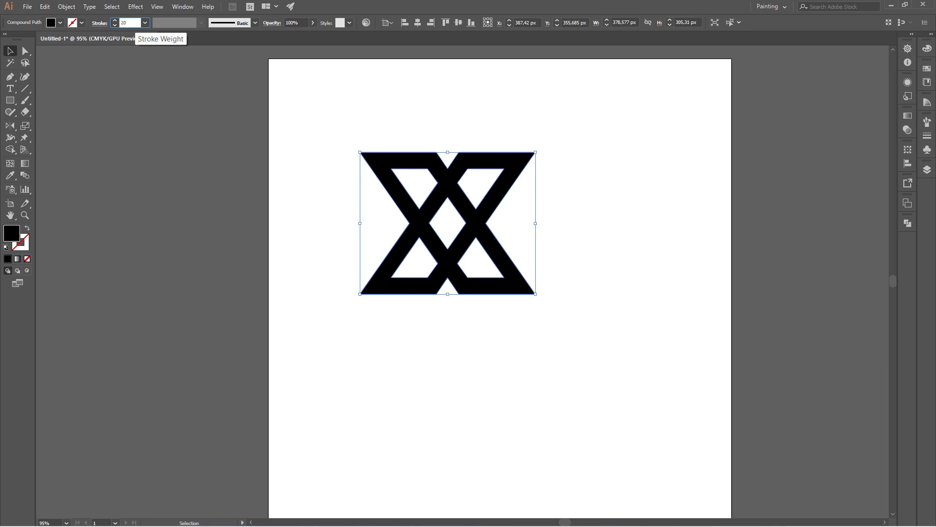
{"action": "key", "text": "Return"}
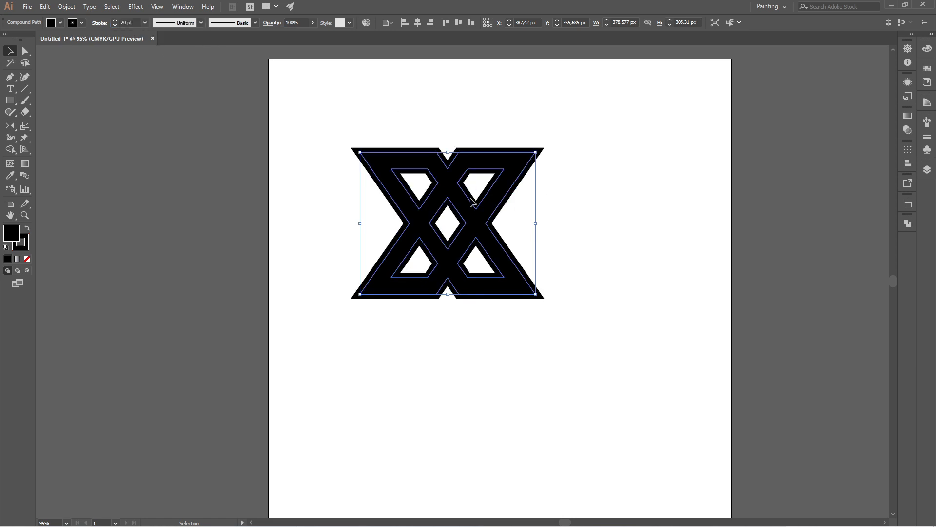
- Select the stroked shape and expand its fill and stroke
{"action": "left_click", "coordinate": [339, 138]}
{"action": "left_click_drag", "start_coordinate": [313, 111], "coordinate": [586, 348]}
{"action": "left_click", "coordinate": [68, 7]}
{"action": "left_click", "coordinate": [103, 128]}
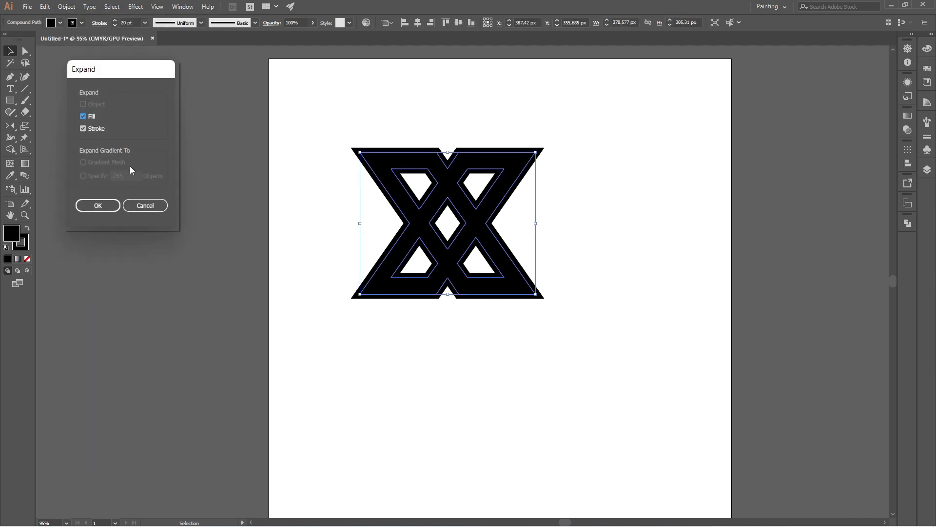
{"action": "left_click", "coordinate": [104, 204]}
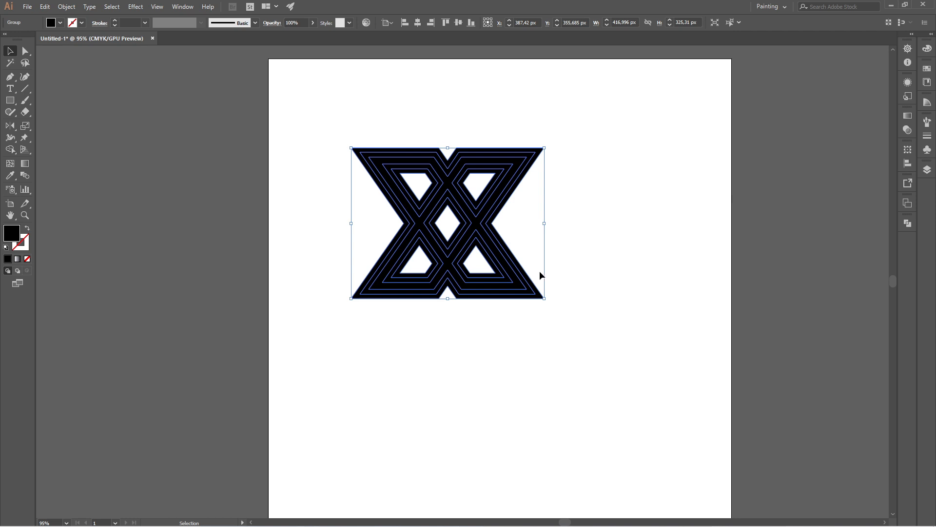
- Zoom in and draw a short line from the bottom centre crossing up-left toward the lower-left hole, with a red stroke
{"action": "left_click", "coordinate": [610, 212]}
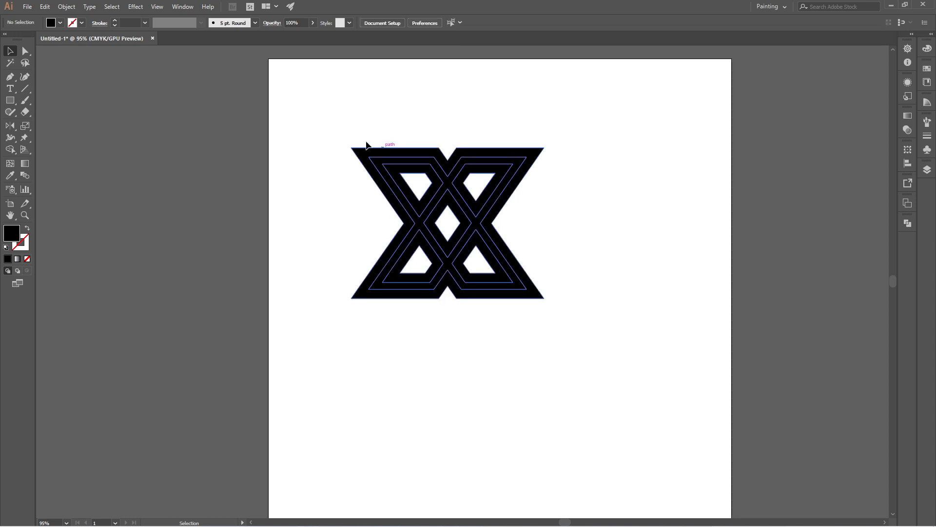
{"action": "left_click_drag", "start_coordinate": [325, 116], "coordinate": [621, 373]}
{"action": "scroll", "coordinate": [463, 209], "scroll_direction": "up", "scroll_amount": 3}
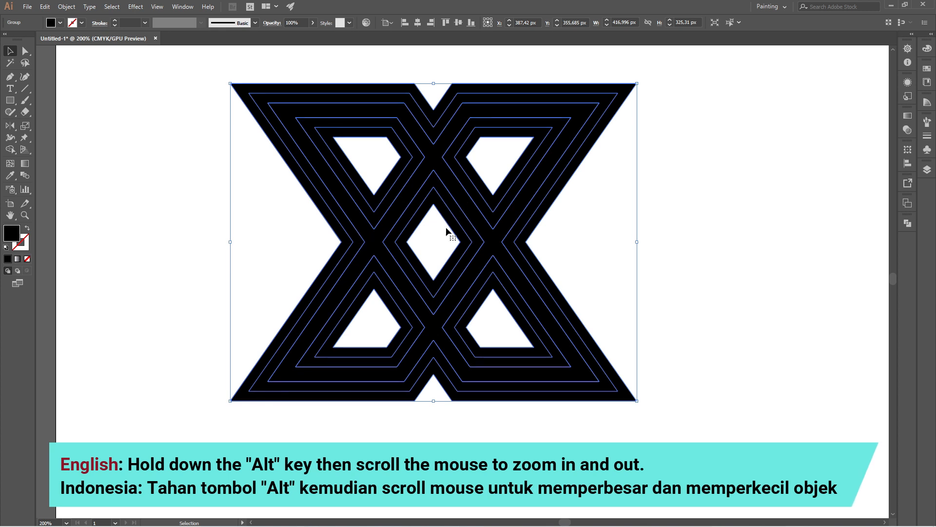
{"action": "left_click", "coordinate": [25, 90]}
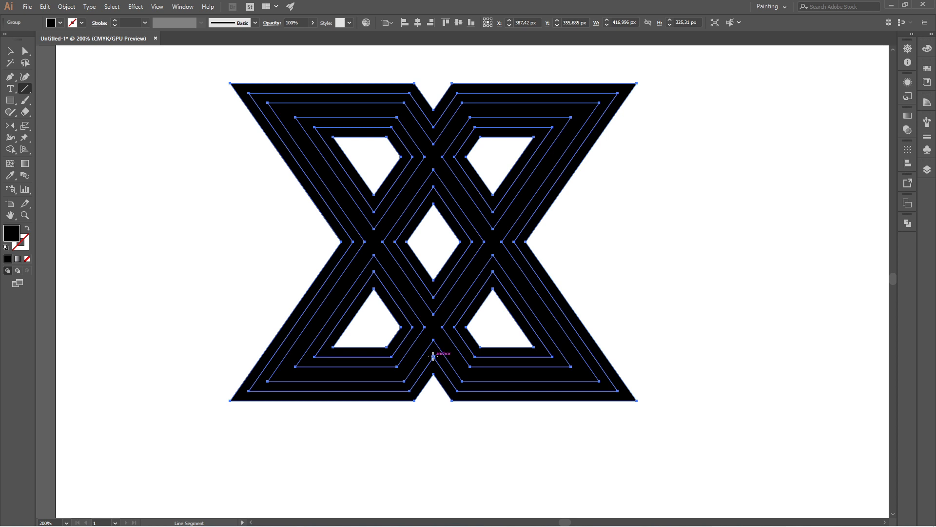
{"action": "left_click_drag", "start_coordinate": [433, 356], "coordinate": [412, 326]}
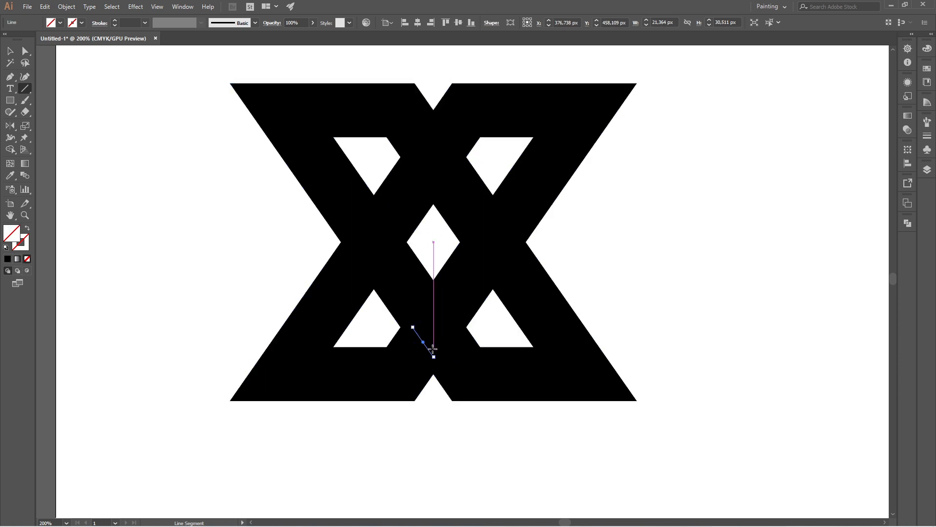
{"action": "left_click", "coordinate": [81, 22]}
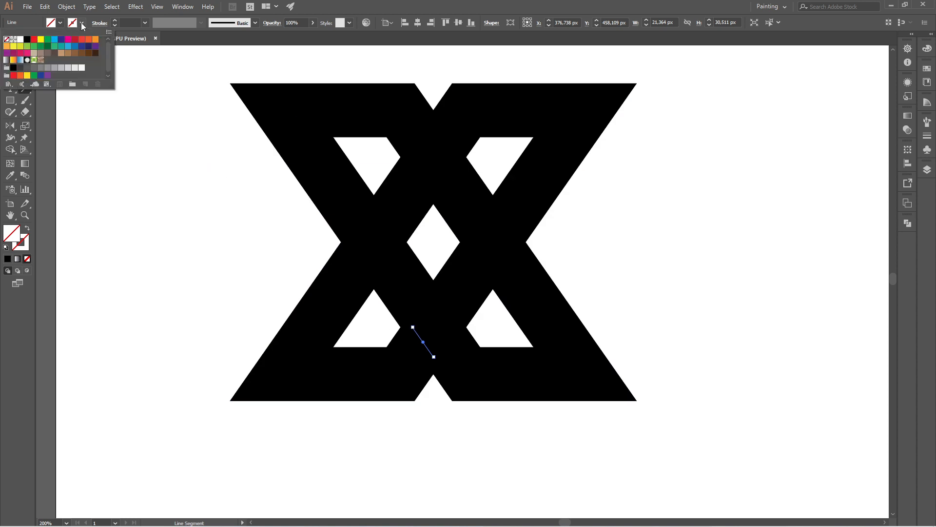
{"action": "left_click", "coordinate": [34, 39]}
{"action": "left_click", "coordinate": [108, 138]}
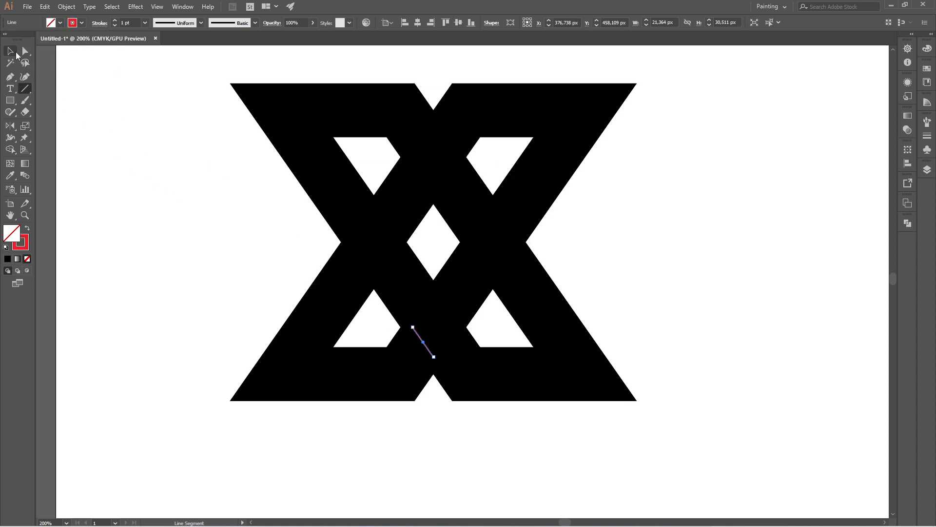
- Draw a line from the bottom centre notch up-left to the left waist point of the mark
{"action": "left_click", "coordinate": [11, 51]}
{"action": "left_click", "coordinate": [161, 156]}
{"action": "left_click_drag", "start_coordinate": [163, 107], "coordinate": [698, 428]}
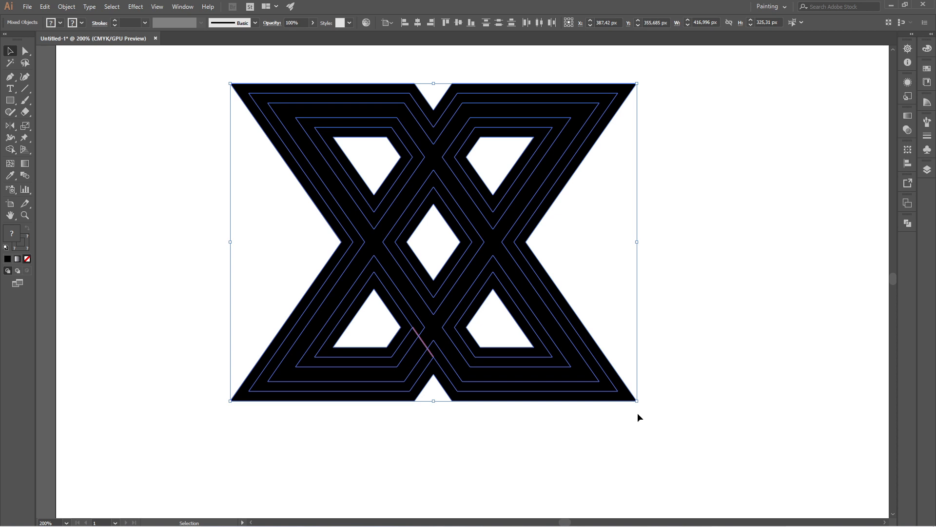
{"action": "left_click", "coordinate": [25, 88]}
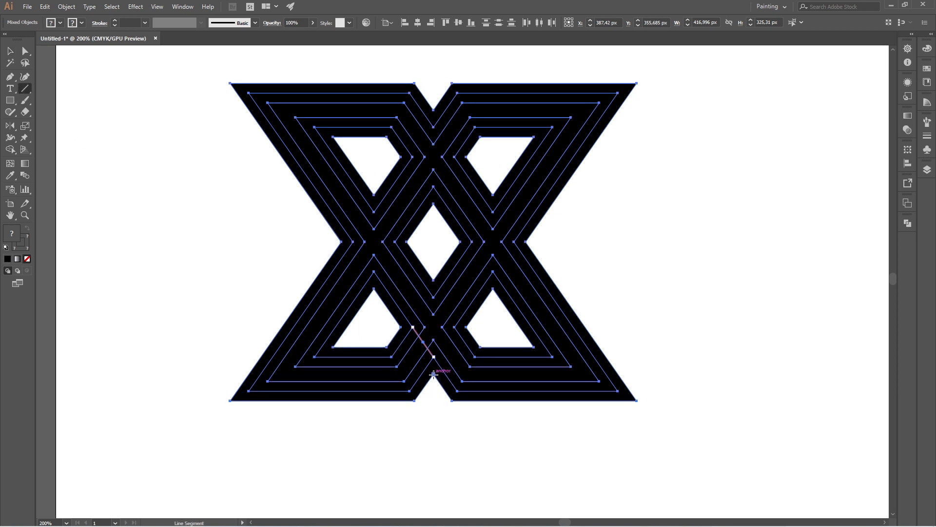
{"action": "left_click_drag", "start_coordinate": [434, 374], "coordinate": [341, 241]}
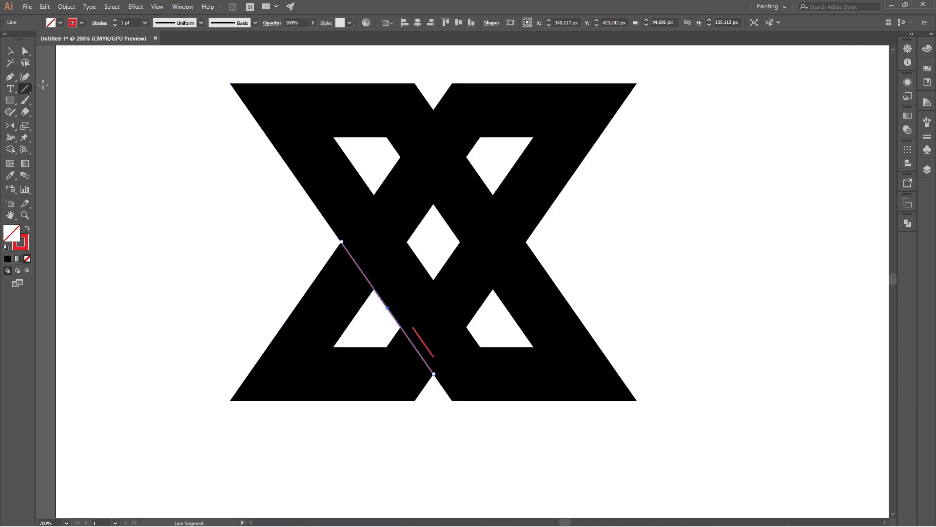
- Extend the short red line's upper end up-left to just beside the left waist point
{"action": "left_click", "coordinate": [10, 53]}
{"action": "left_click", "coordinate": [139, 185]}
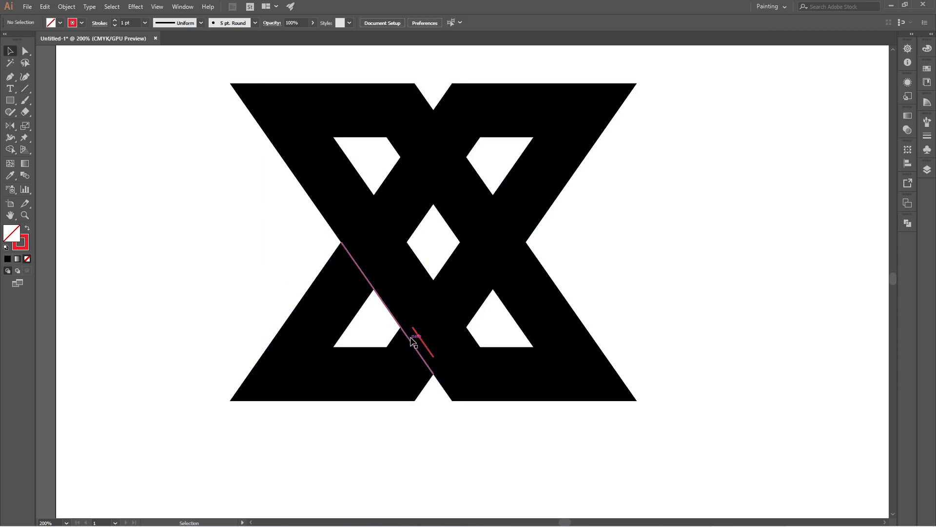
{"action": "left_click_drag", "start_coordinate": [250, 204], "coordinate": [625, 299]}
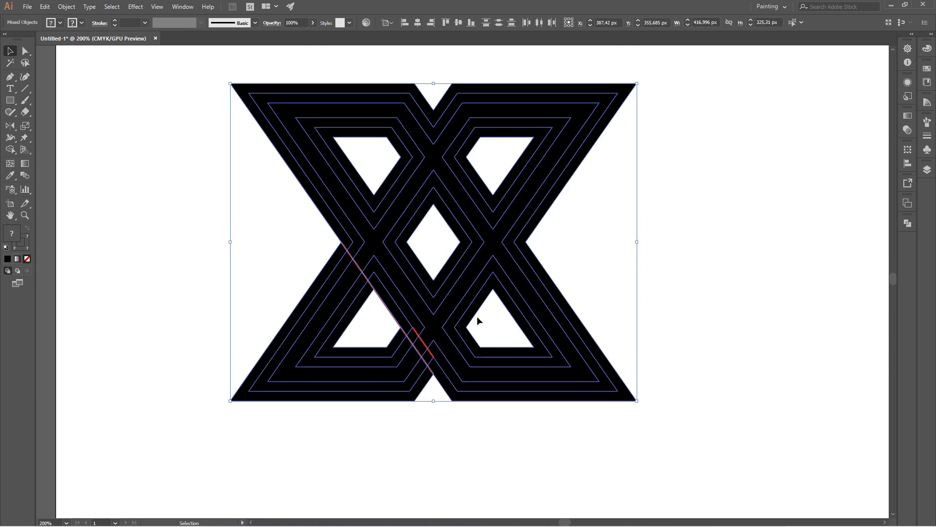
{"action": "left_click", "coordinate": [415, 331]}
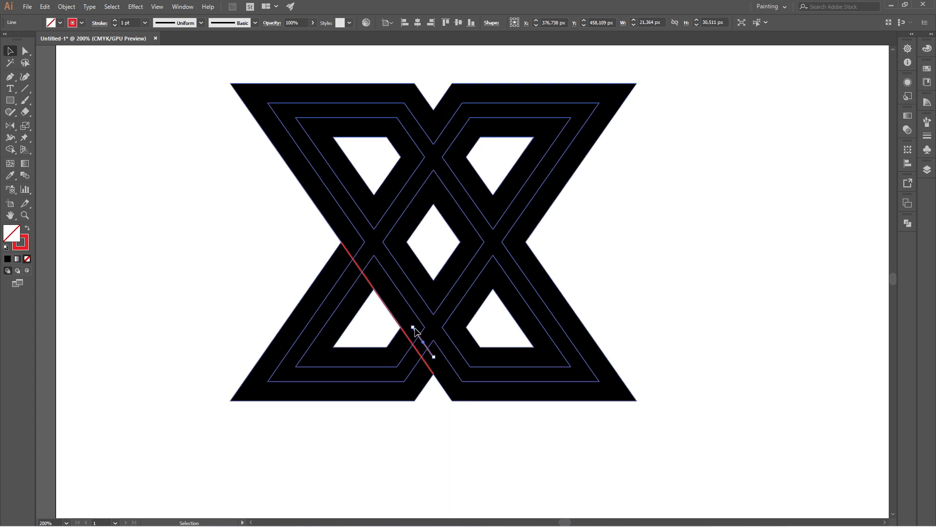
{"action": "left_click_drag", "start_coordinate": [413, 331], "coordinate": [345, 238]}
{"action": "left_click", "coordinate": [639, 271]}
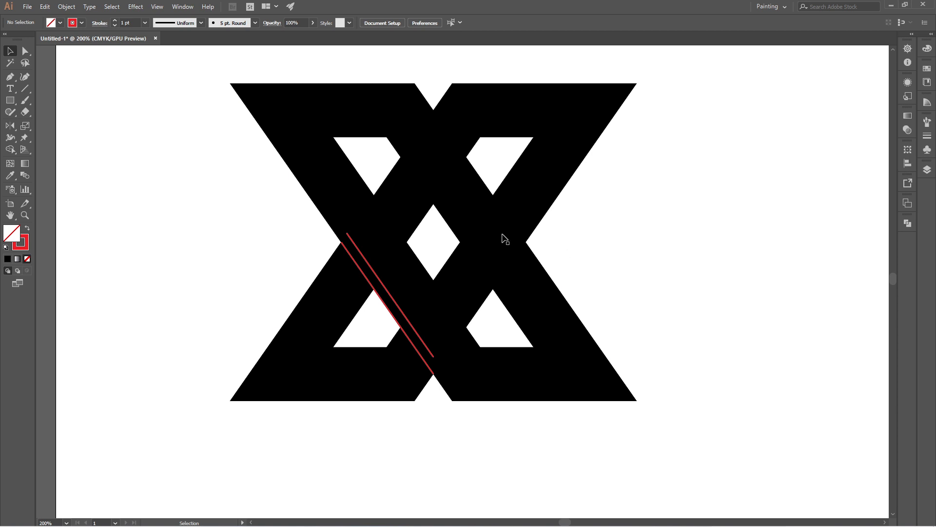
- Draw a line from the upper-left hole's bottom corner down to the left waist point
{"action": "left_click_drag", "start_coordinate": [168, 146], "coordinate": [736, 394]}
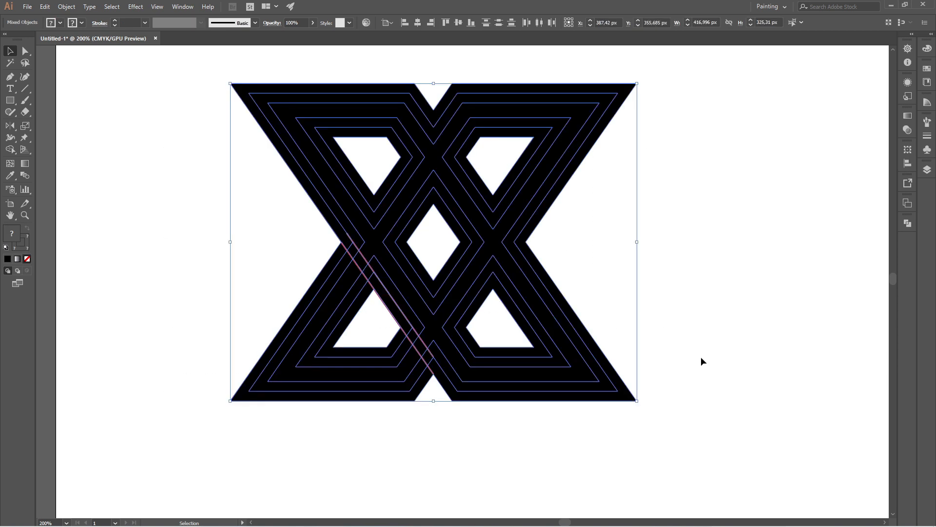
{"action": "left_click", "coordinate": [25, 90]}
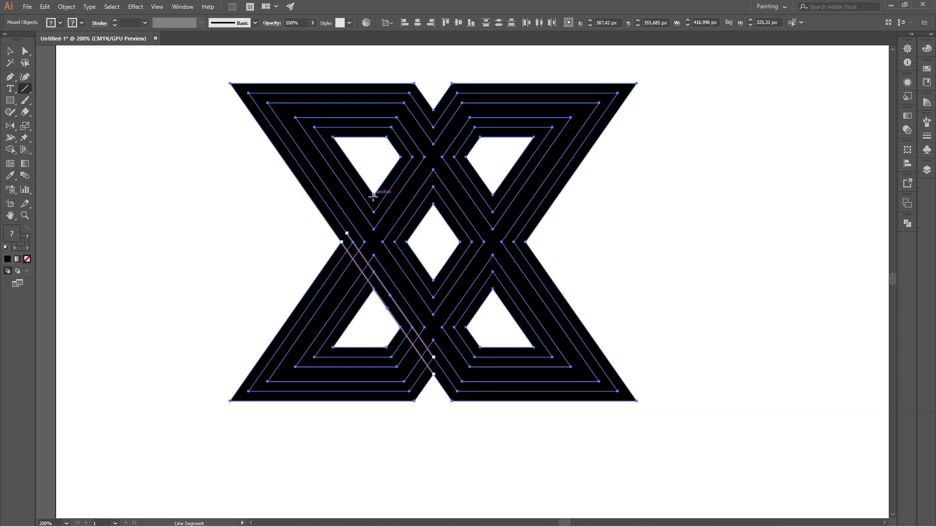
{"action": "left_click_drag", "start_coordinate": [373, 195], "coordinate": [341, 242]}
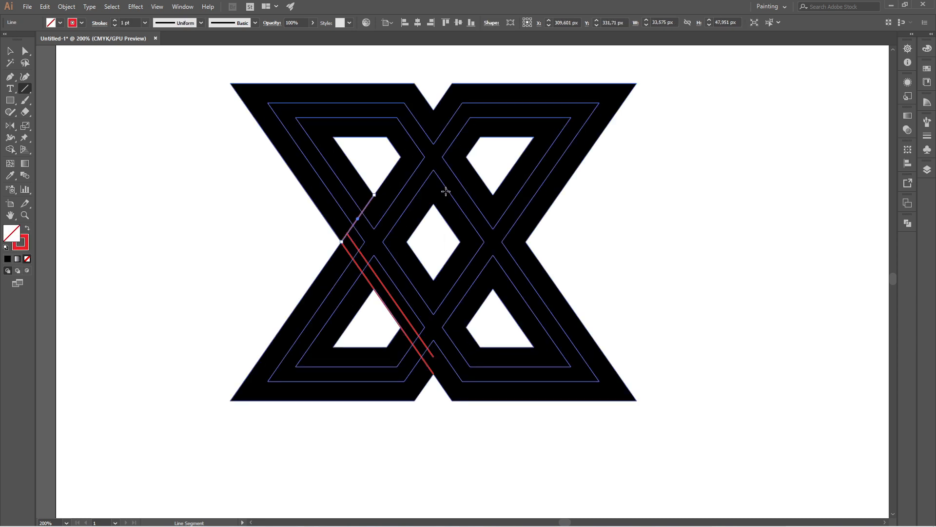
{"action": "key", "text": "ctrl+shift+a"}
{"action": "left_click", "coordinate": [10, 50]}
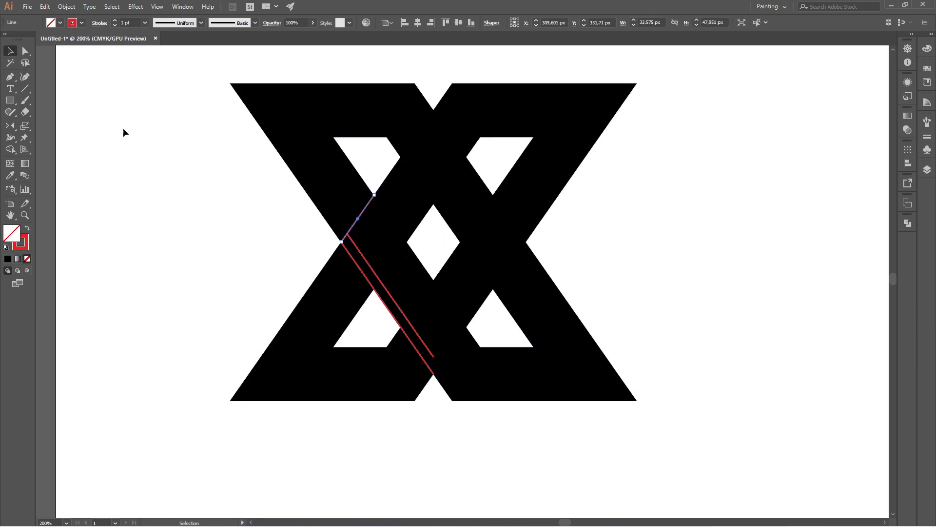
- Draw a parallel short line just below it, ending near the left waist point
{"action": "left_click_drag", "start_coordinate": [148, 110], "coordinate": [646, 379]}
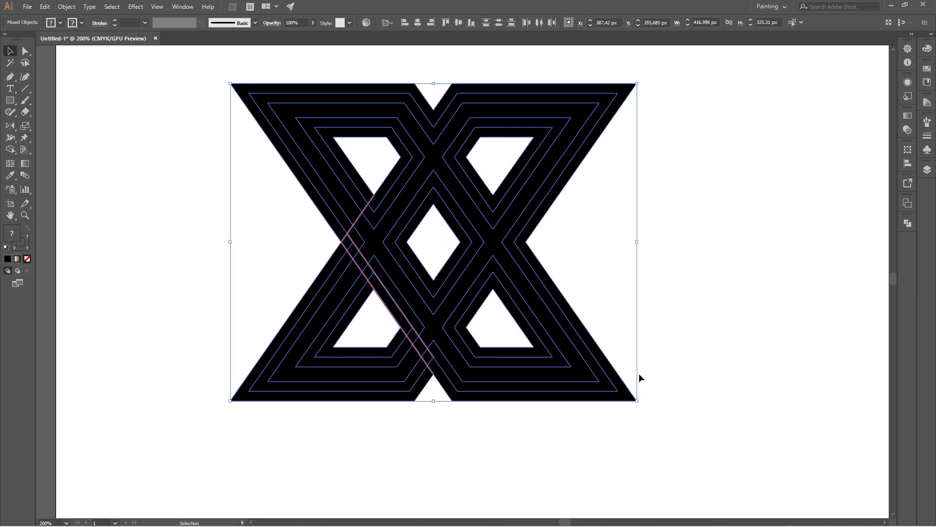
{"action": "left_click", "coordinate": [25, 88]}
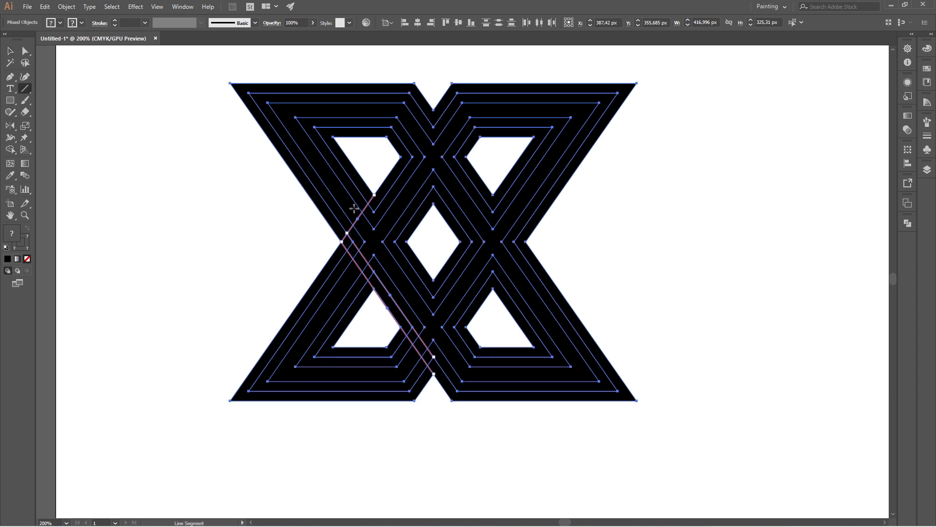
{"action": "left_click_drag", "start_coordinate": [374, 212], "coordinate": [353, 242]}
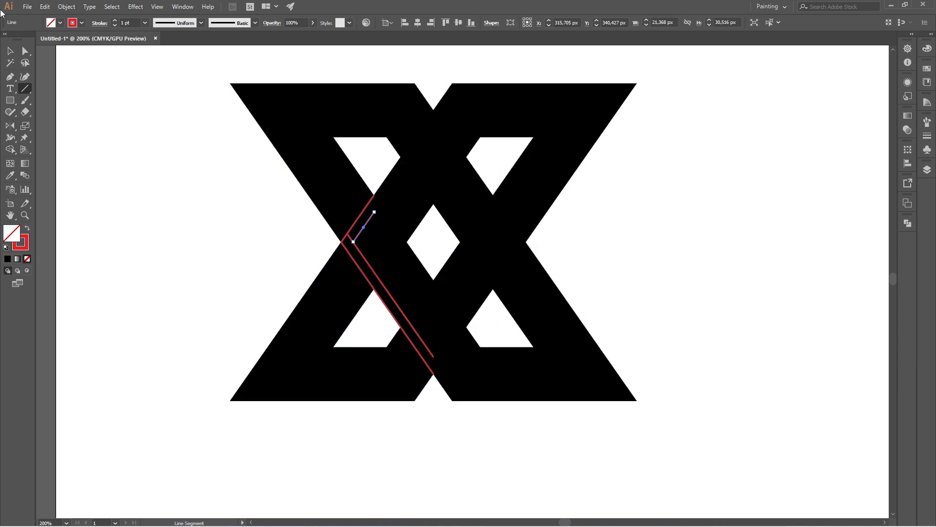
{"action": "left_click", "coordinate": [10, 51]}
- Draw a line from the upper-left hole's right edge down-right to the centre diamond's top corner
{"action": "left_click_drag", "start_coordinate": [171, 119], "coordinate": [631, 383]}
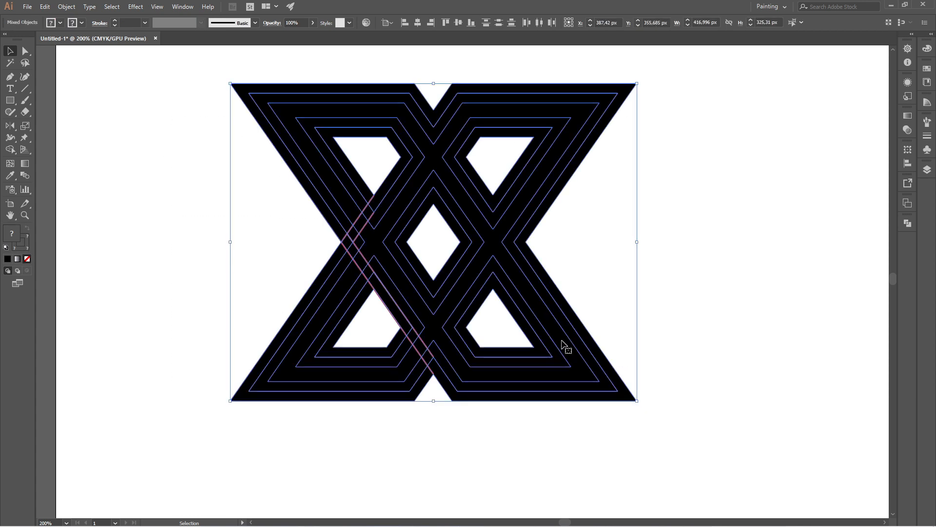
{"action": "left_click", "coordinate": [25, 88]}
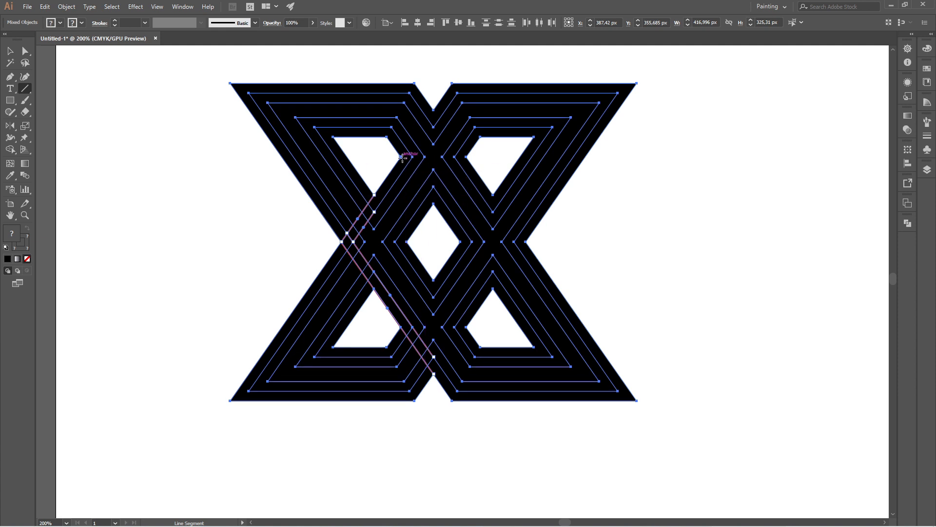
{"action": "left_click_drag", "start_coordinate": [401, 157], "coordinate": [434, 204]}
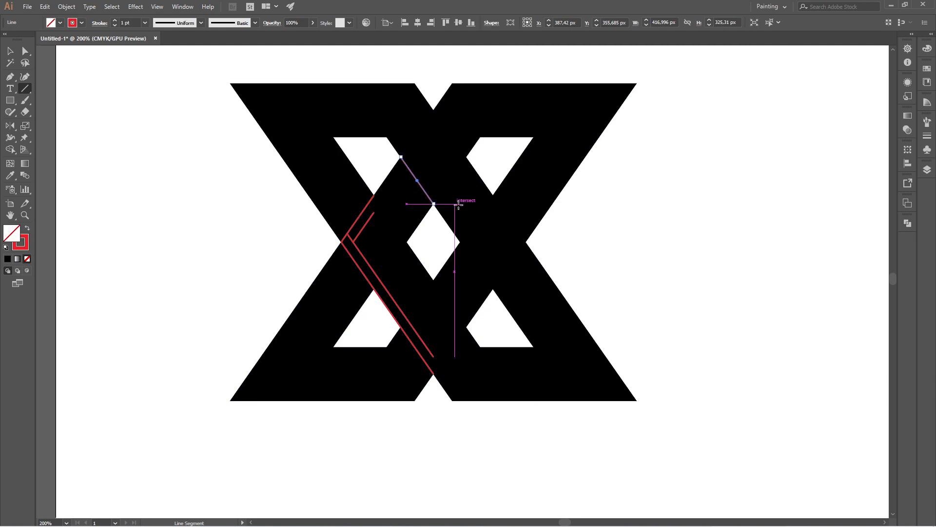
{"action": "left_click", "coordinate": [10, 50]}
- Draw a short parallel line above it, from the top centre notch area down-right
{"action": "left_click_drag", "start_coordinate": [186, 146], "coordinate": [647, 334]}
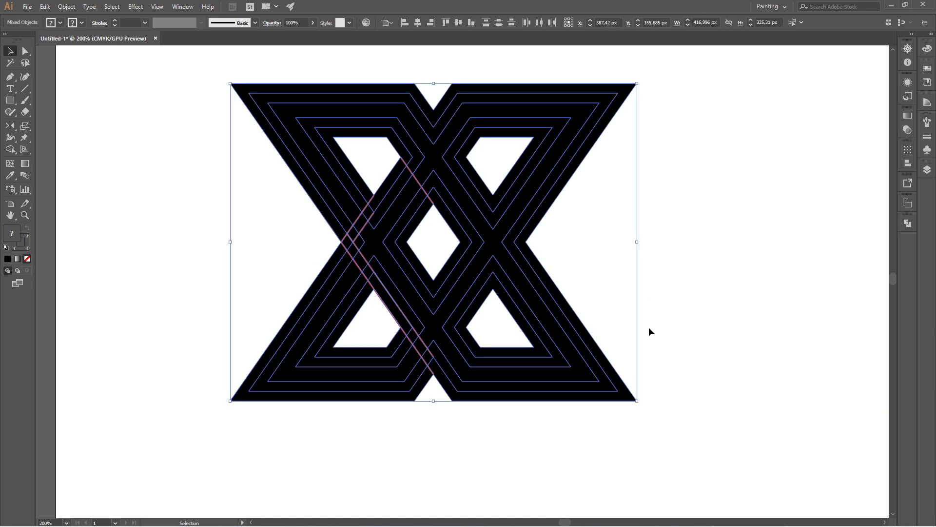
{"action": "left_click", "coordinate": [25, 88]}
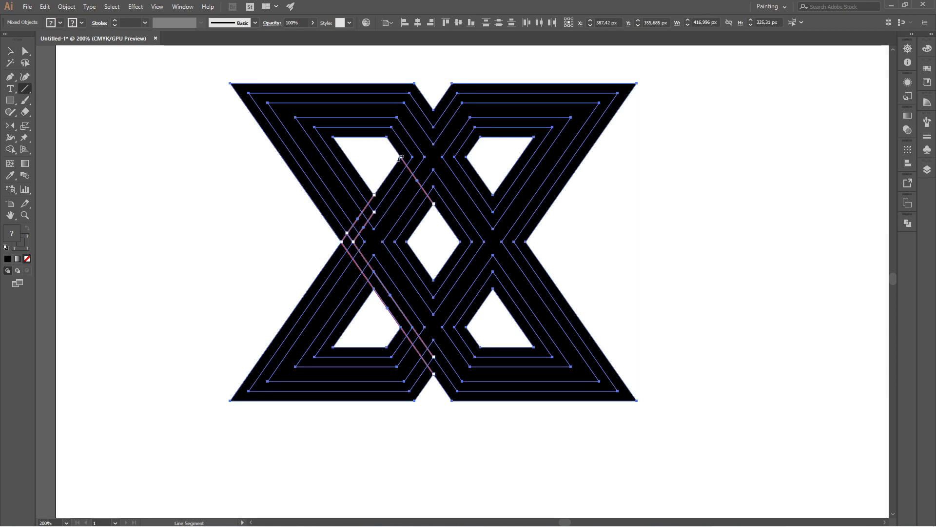
{"action": "left_click_drag", "start_coordinate": [413, 157], "coordinate": [433, 186]}
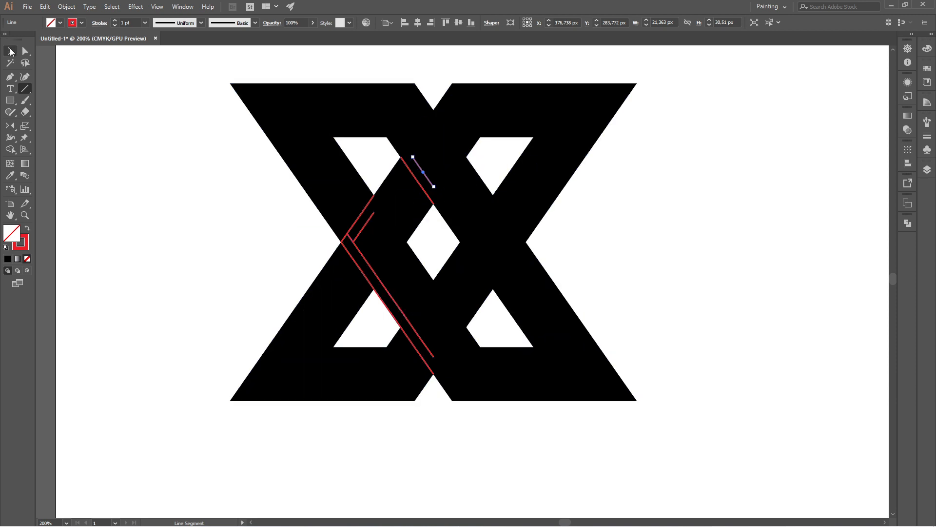
{"action": "key", "text": "v"}
{"action": "left_click", "coordinate": [137, 142]}
- Draw a line from the centre diamond's bottom corner down-right to the lower-right hole's left edge
{"action": "left_click_drag", "start_coordinate": [199, 116], "coordinate": [648, 332]}
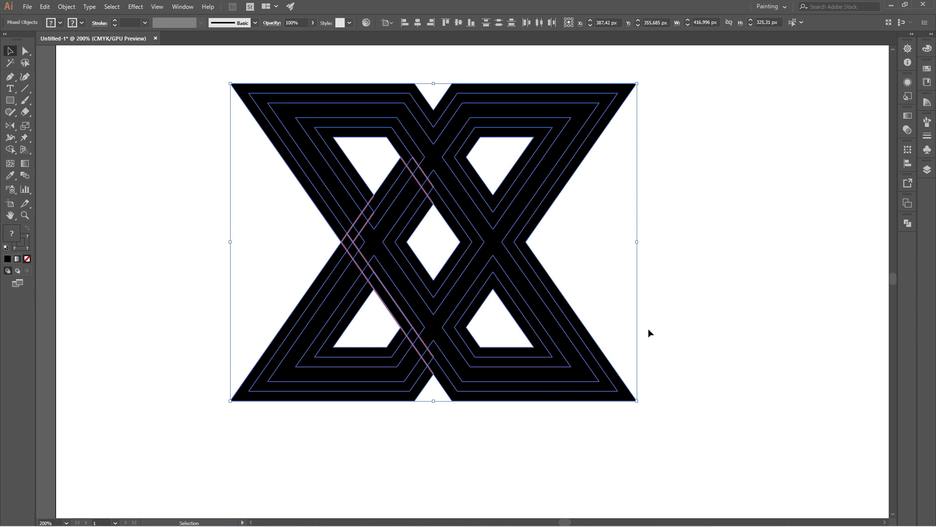
{"action": "left_click", "coordinate": [25, 88]}
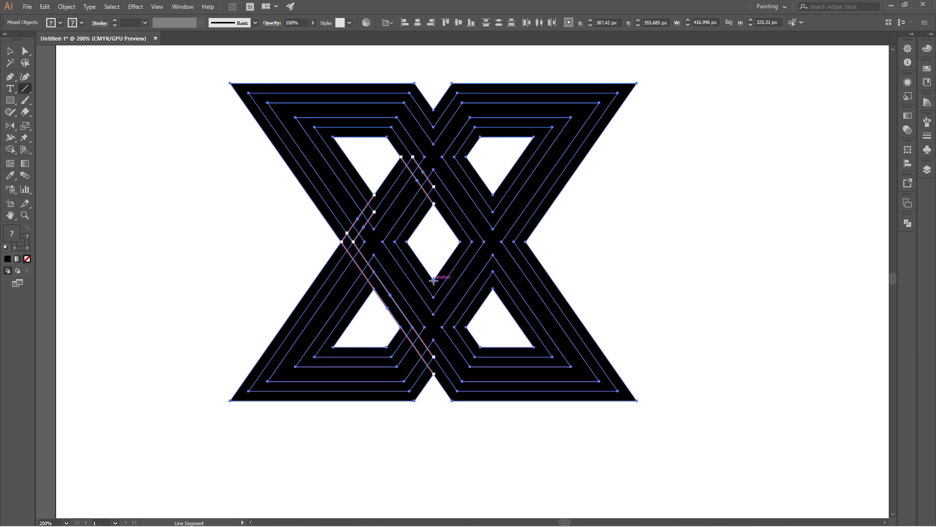
{"action": "left_click_drag", "start_coordinate": [433, 281], "coordinate": [467, 327]}
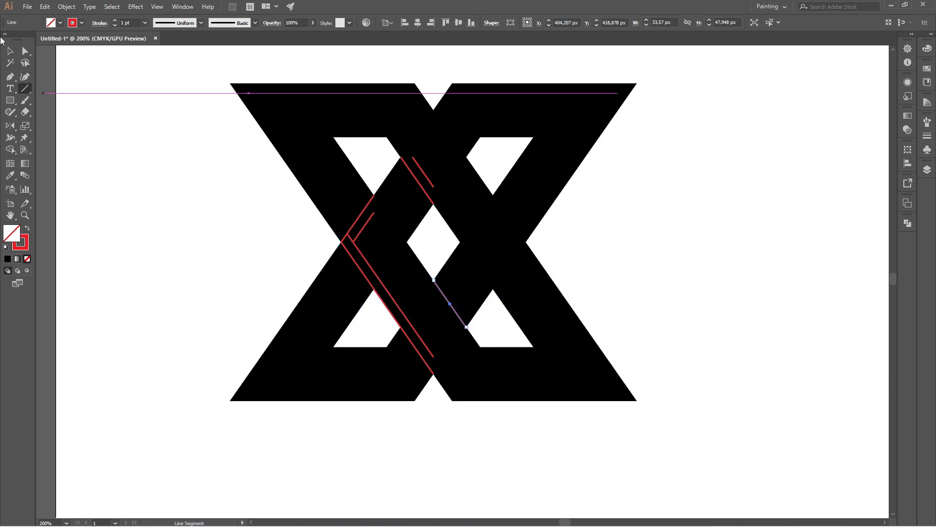
{"action": "left_click", "coordinate": [11, 51]}
- Draw a short parallel line below the guide from the centre diamond's bottom corner to the lower-right hole
{"action": "left_click", "coordinate": [160, 129]}
{"action": "left_click_drag", "start_coordinate": [174, 113], "coordinate": [731, 442]}
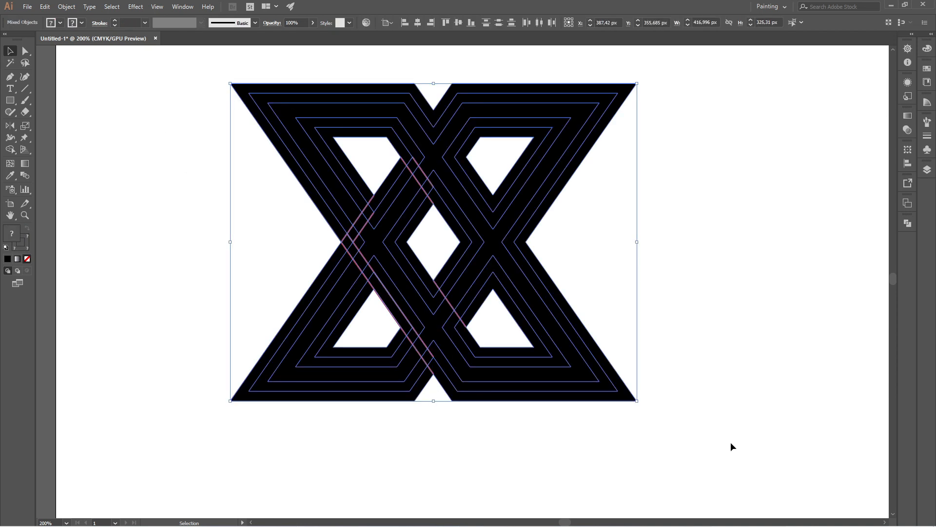
{"action": "left_click", "coordinate": [25, 88]}
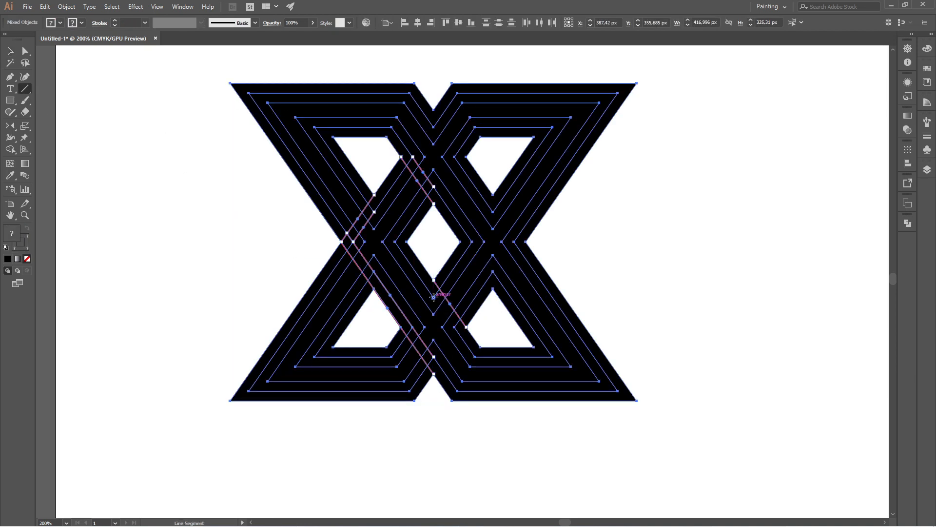
{"action": "left_click_drag", "start_coordinate": [434, 298], "coordinate": [454, 327]}
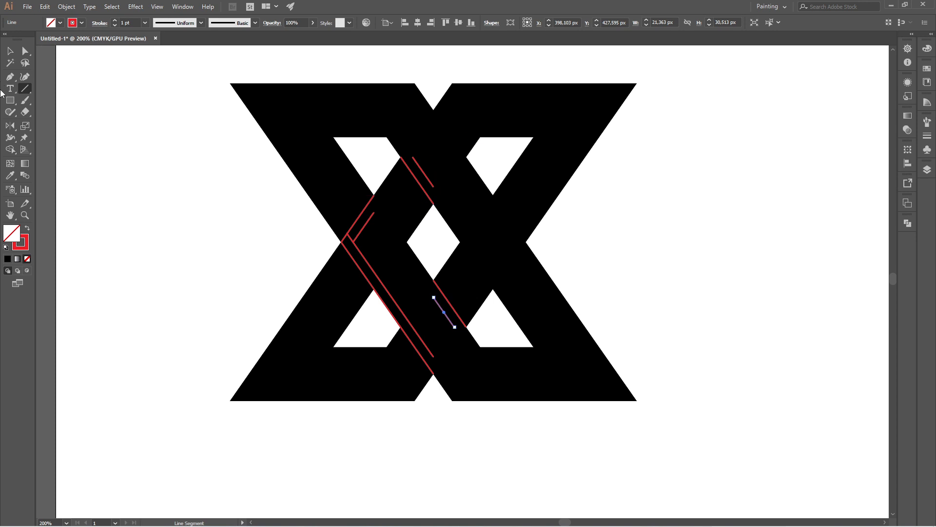
- Draw a line from the upper-right hole's lower-left corner down-left to the centre diamond's right corner
{"action": "left_click", "coordinate": [8, 55]}
{"action": "left_click", "coordinate": [163, 147]}
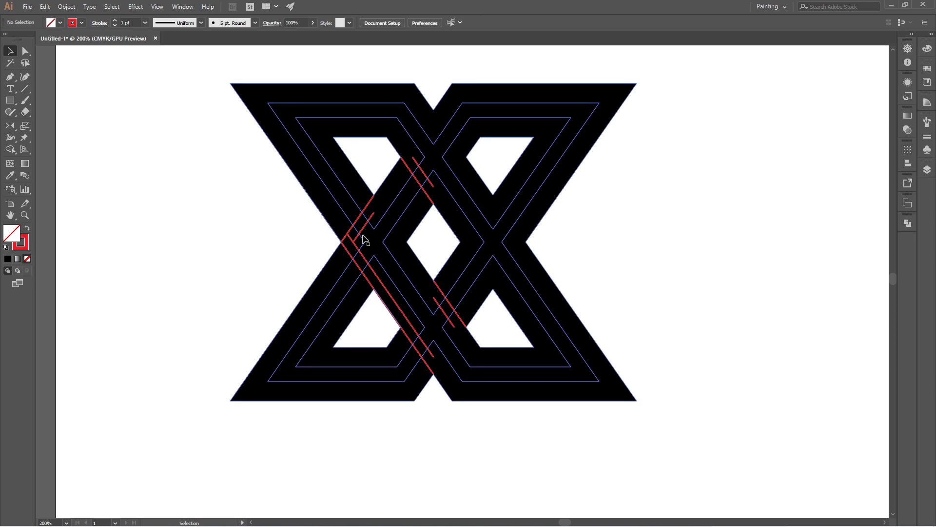
{"action": "left_click_drag", "start_coordinate": [222, 129], "coordinate": [683, 361]}
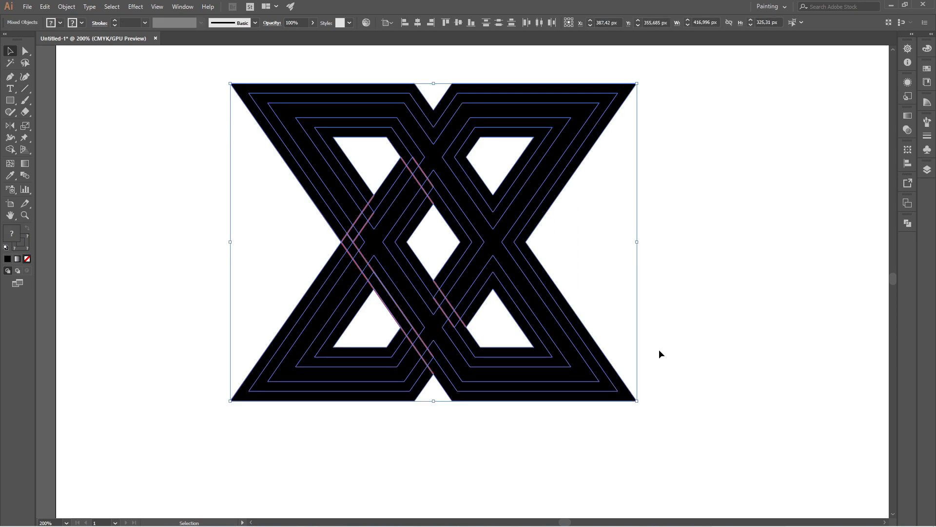
{"action": "left_click", "coordinate": [25, 89]}
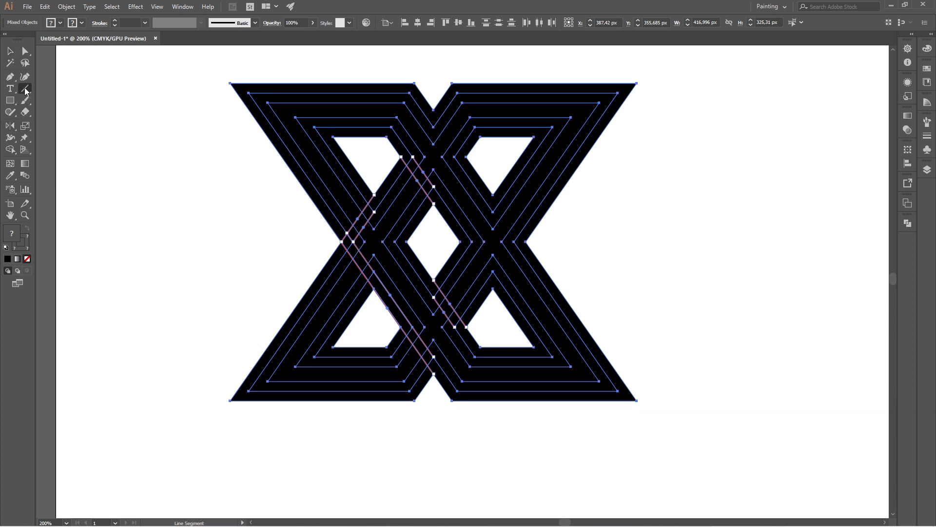
{"action": "left_click_drag", "start_coordinate": [493, 195], "coordinate": [461, 242]}
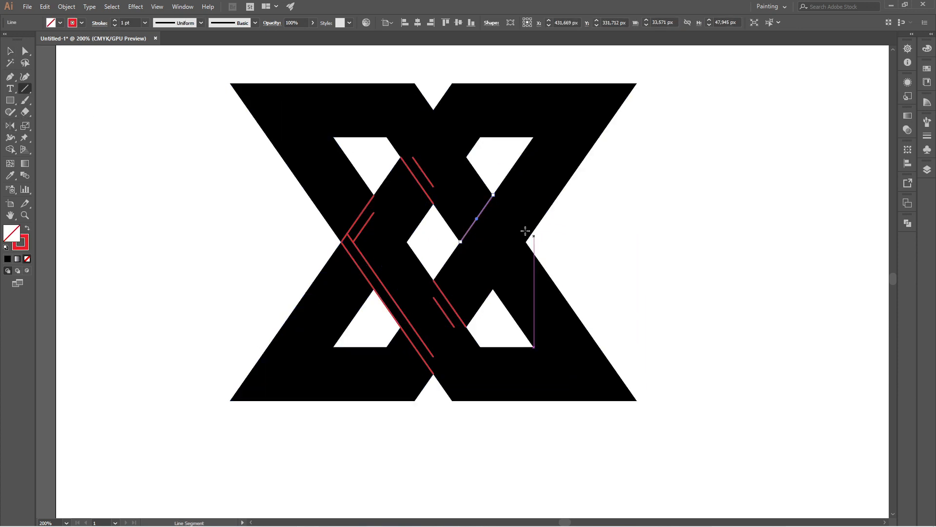
- Draw a short parallel line just below it, ending near the centre diamond's right side
{"action": "key", "text": "v"}
{"action": "left_click", "coordinate": [187, 133]}
{"action": "left_click_drag", "start_coordinate": [188, 133], "coordinate": [688, 317]}
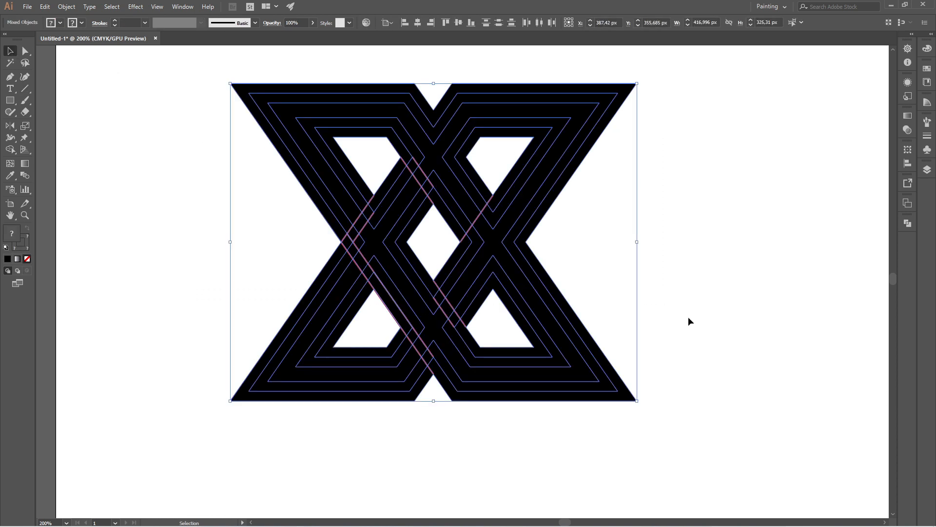
{"action": "left_click", "coordinate": [25, 88]}
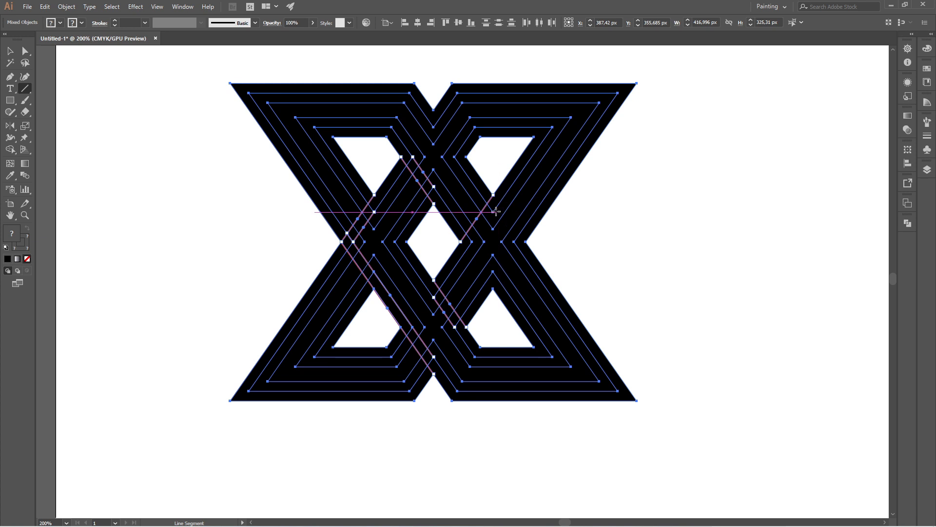
{"action": "left_click_drag", "start_coordinate": [492, 213], "coordinate": [472, 242]}
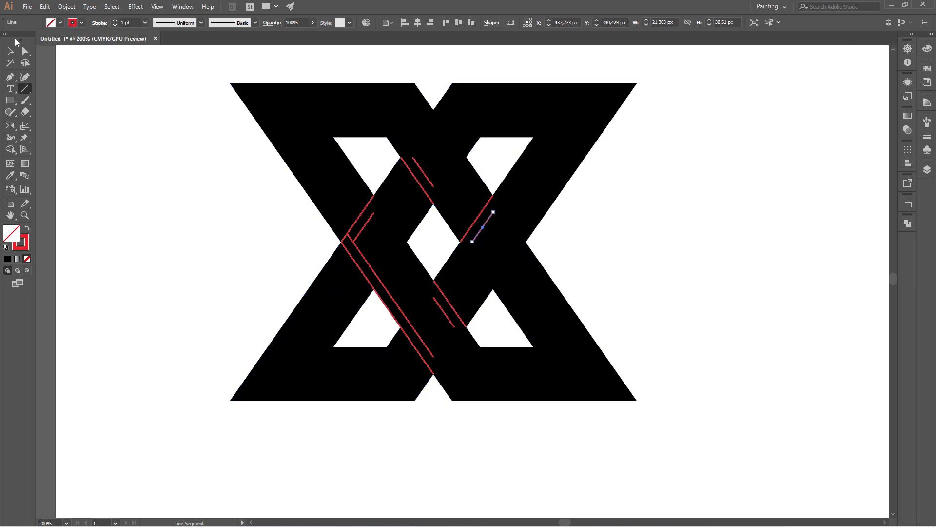
- Draw two parallel lines from the lower-right hole's upper-left edge up-right to the right waist point
{"action": "left_click", "coordinate": [10, 52]}
{"action": "left_click_drag", "start_coordinate": [138, 135], "coordinate": [656, 370]}
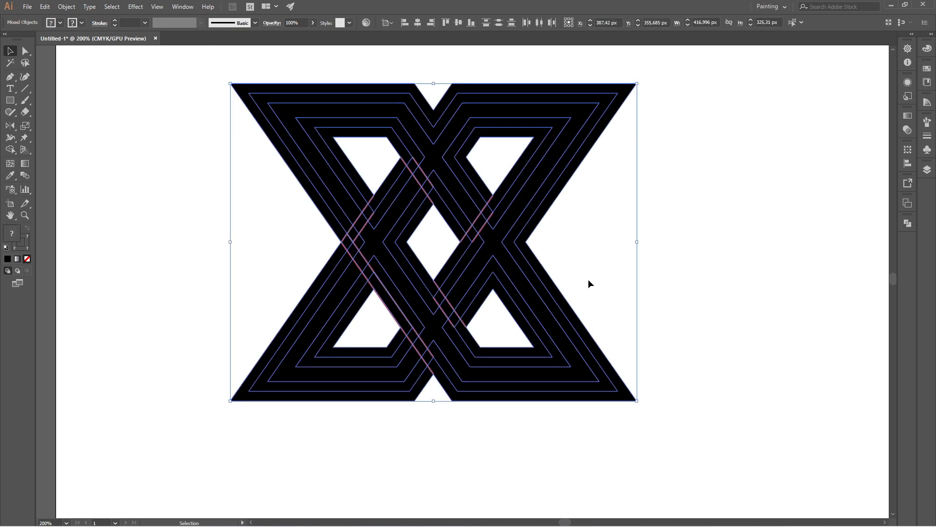
{"action": "left_click", "coordinate": [25, 89]}
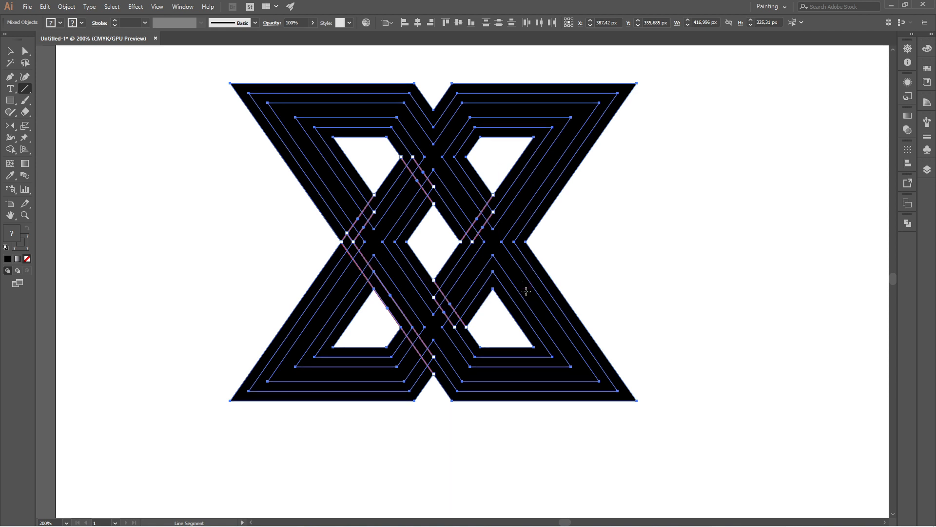
{"action": "left_click_drag", "start_coordinate": [493, 271], "coordinate": [514, 242]}
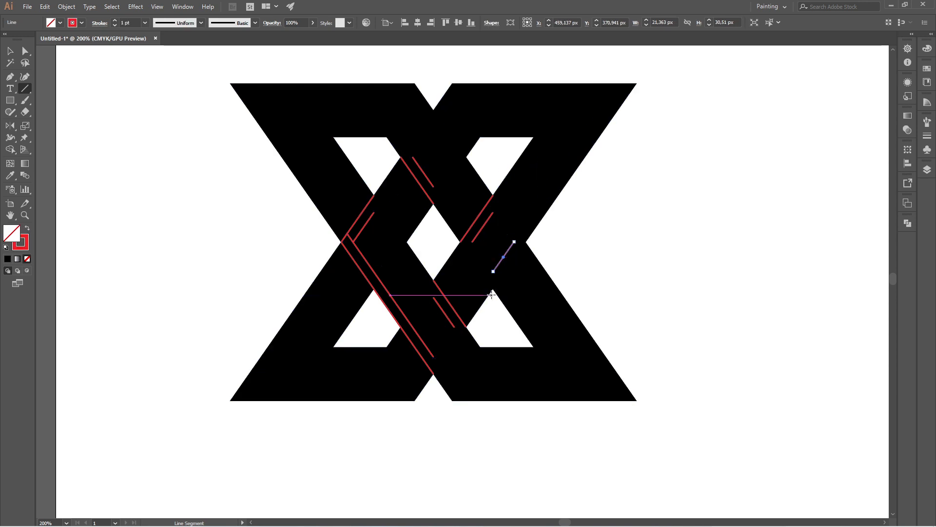
{"action": "left_click_drag", "start_coordinate": [493, 288], "coordinate": [526, 242]}
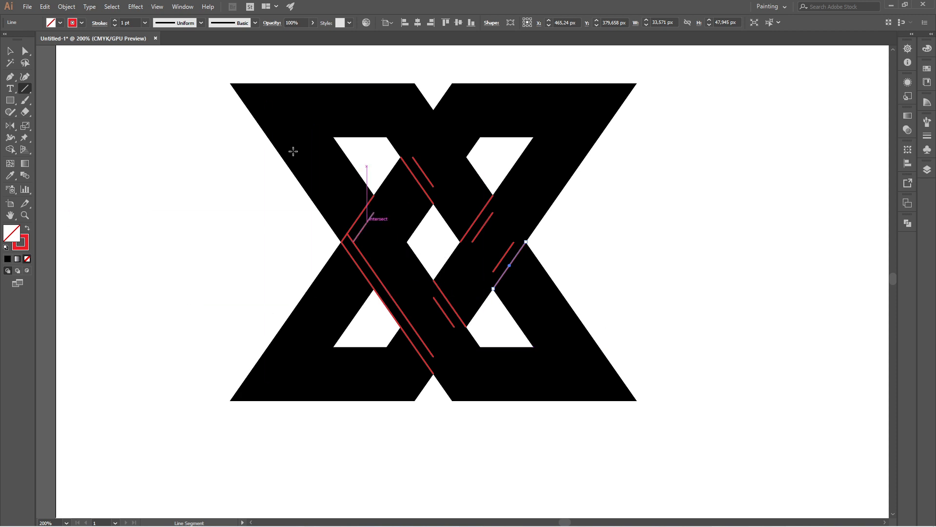
- Select everything and, with the Shape Builder tool, delete the outermost band of both X shapes
{"action": "left_click", "coordinate": [7, 47]}
{"action": "left_click_drag", "start_coordinate": [162, 83], "coordinate": [715, 490]}
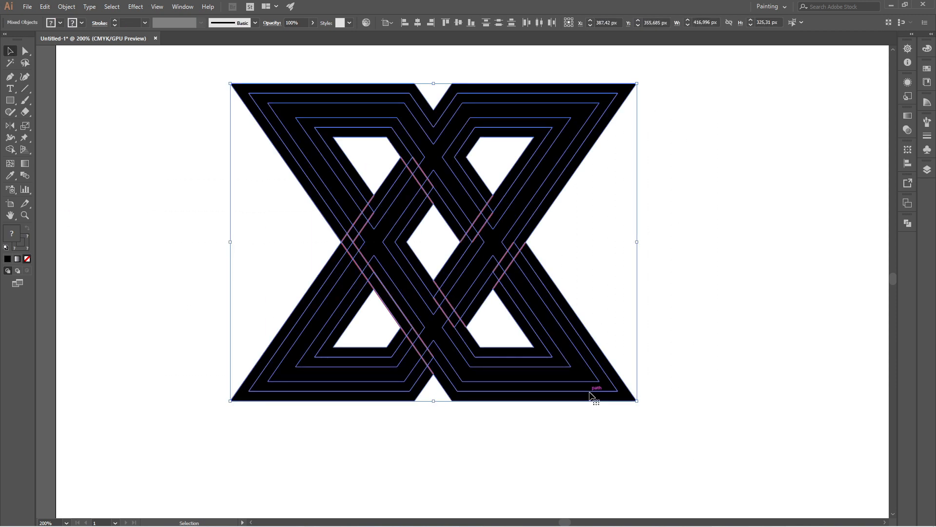
{"action": "left_click", "coordinate": [10, 150]}
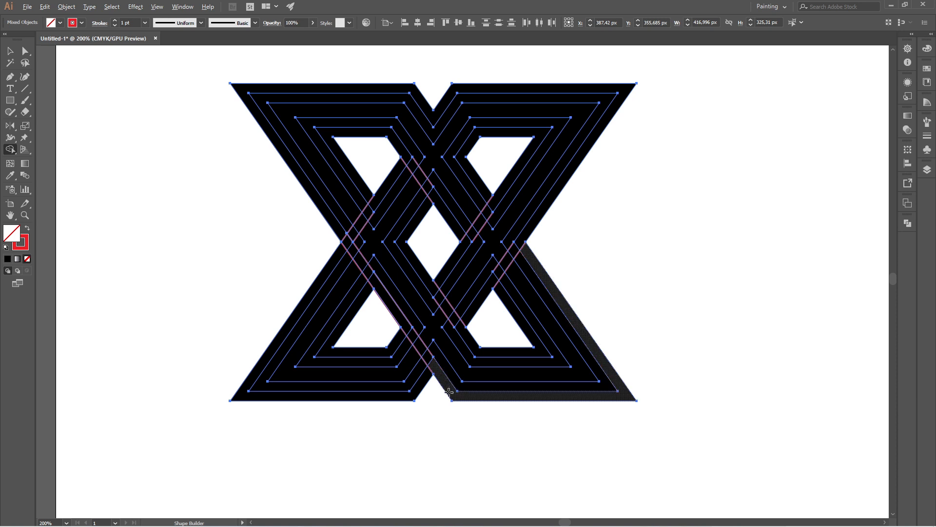
{"action": "left_click", "coordinate": [574, 386], "text": "alt"}
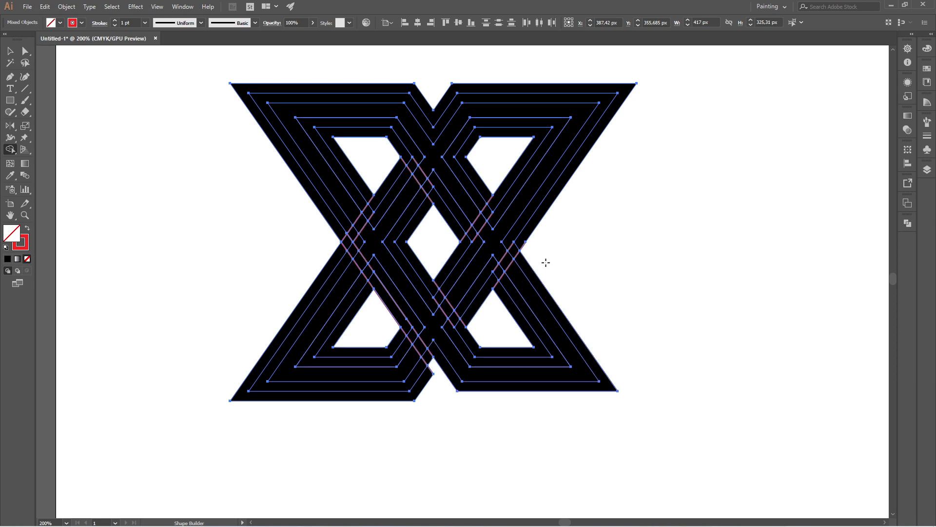
{"action": "left_click", "coordinate": [528, 235], "text": "alt"}
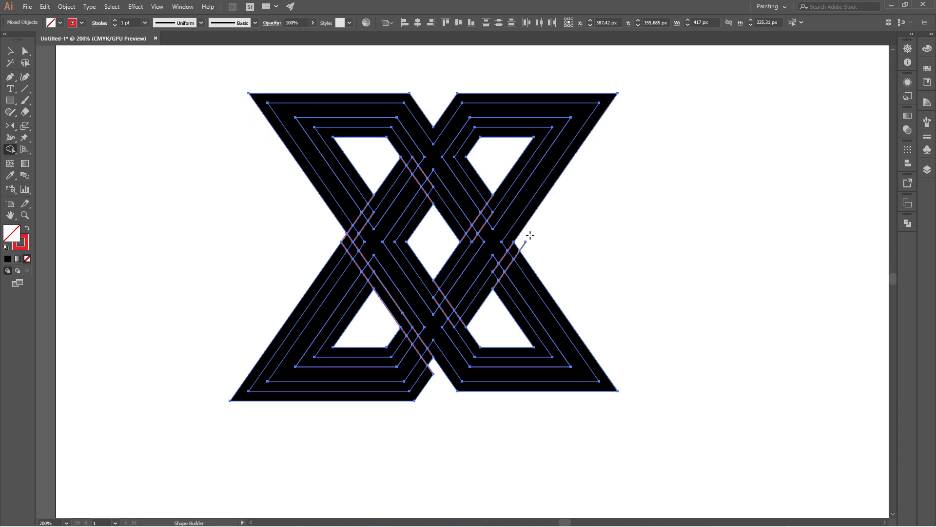
{"action": "left_click", "coordinate": [332, 260], "text": "alt"}
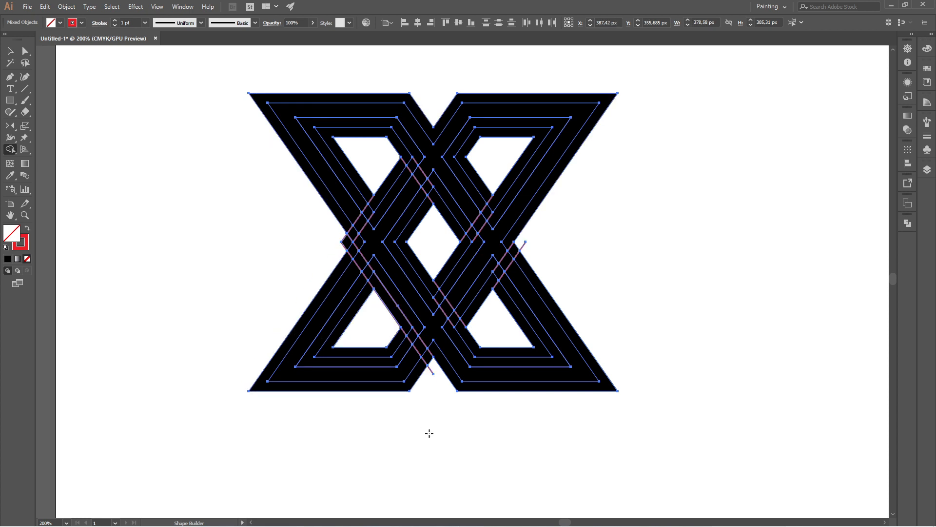
- With the Shape Builder tool, delete the innermost bands around the four triangular holes
{"action": "left_click", "coordinate": [398, 340], "text": "alt"}
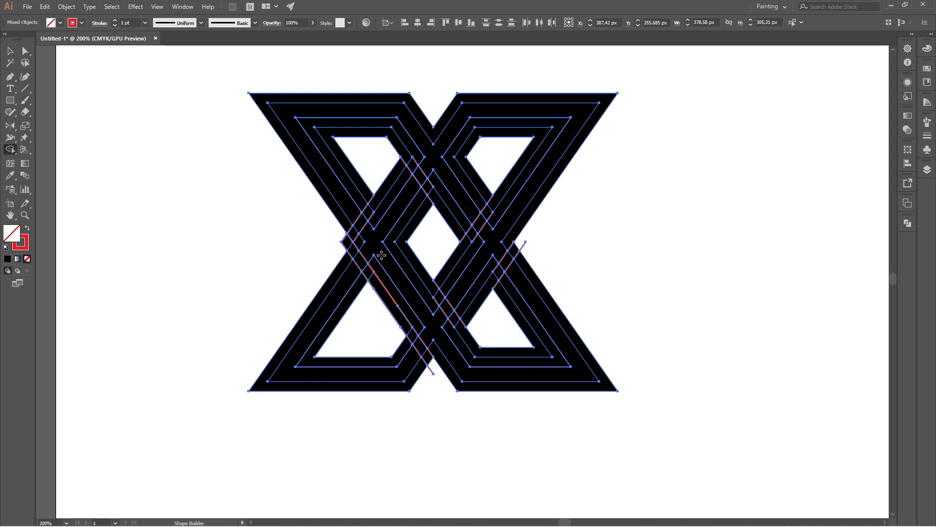
{"action": "left_click", "coordinate": [365, 190], "text": "alt"}
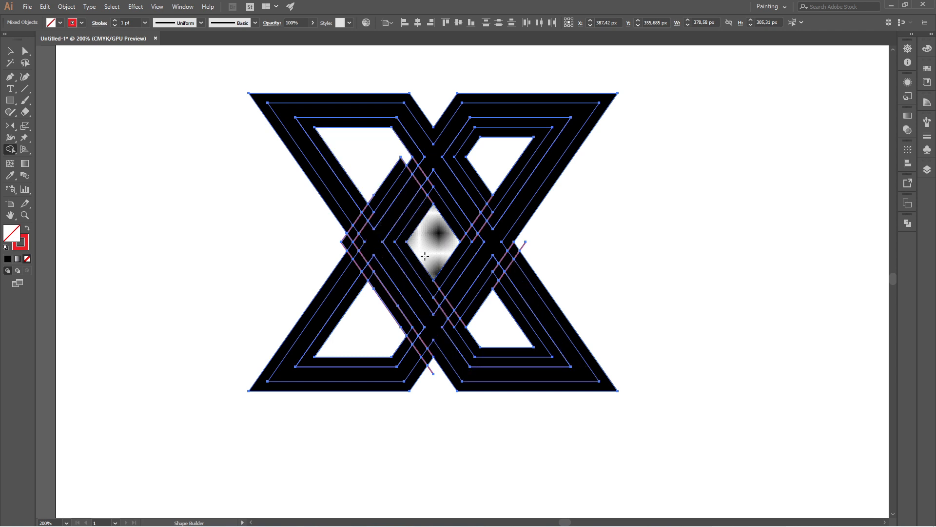
{"action": "left_click", "coordinate": [483, 188], "text": "alt"}
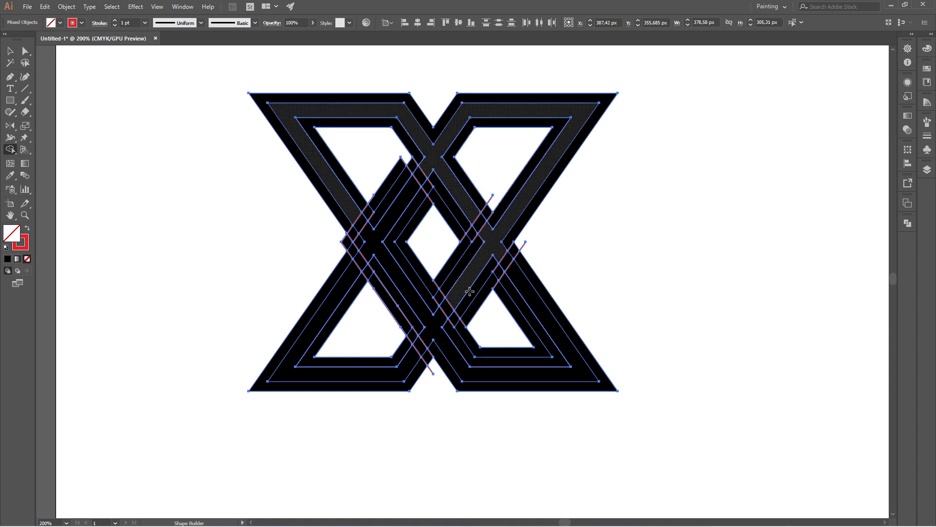
{"action": "left_click", "coordinate": [507, 349], "text": "alt"}
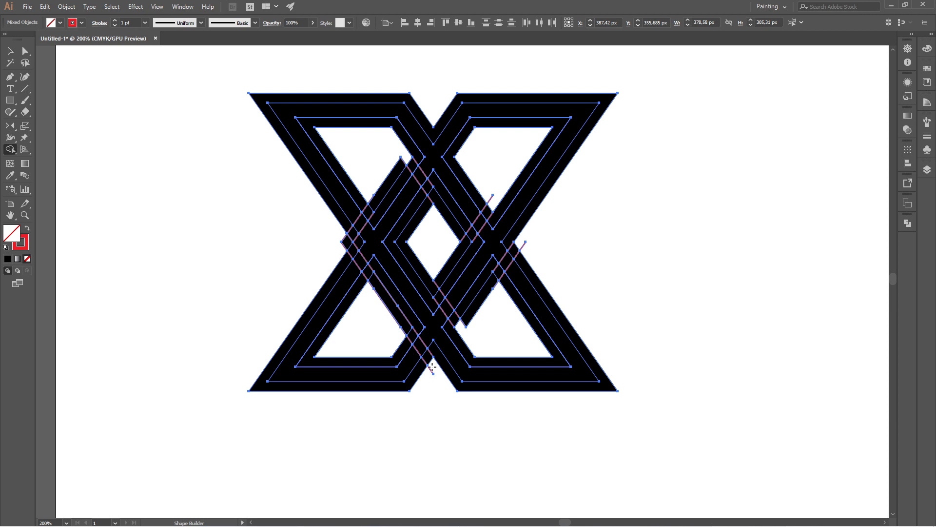
- With the Shape Builder tool, delete the strips between each pair of red guide lines to cut the weave gaps
{"action": "mouse_move", "coordinate": [432, 367]}
{"action": "left_mouse_down"}
{"action": "mouse_move", "coordinate": [353, 246]}
{"action": "mouse_move", "coordinate": [321, 240]}
{"action": "mouse_move", "coordinate": [352, 232]}
{"action": "mouse_move", "coordinate": [381, 200]}
{"action": "left_mouse_up"}
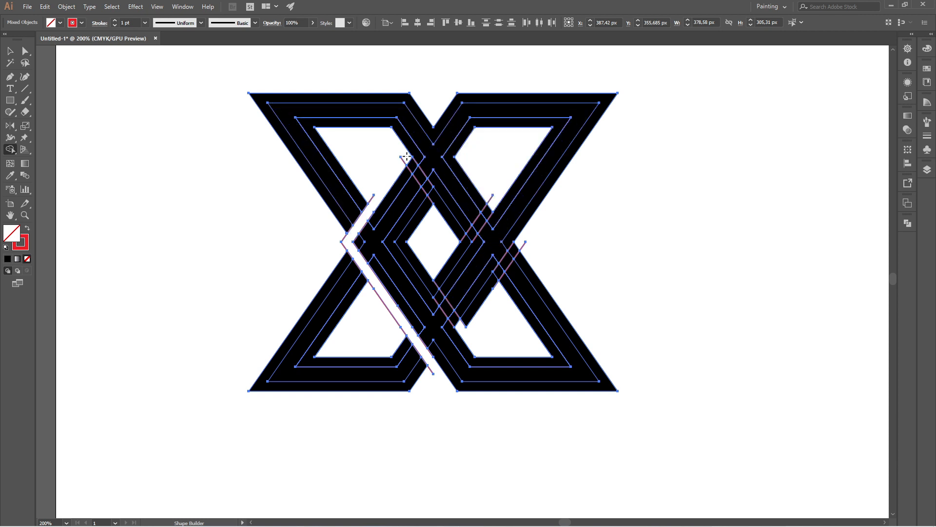
{"action": "left_click_drag", "start_coordinate": [406, 156], "coordinate": [438, 204]}
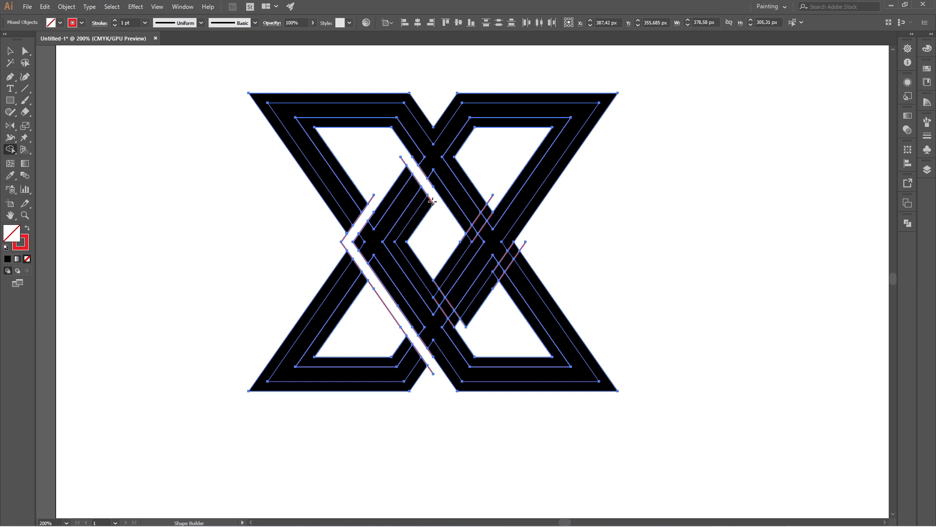
{"action": "left_click", "coordinate": [449, 278], "text": "alt"}
{"action": "left_click_drag", "start_coordinate": [433, 291], "coordinate": [463, 331]}
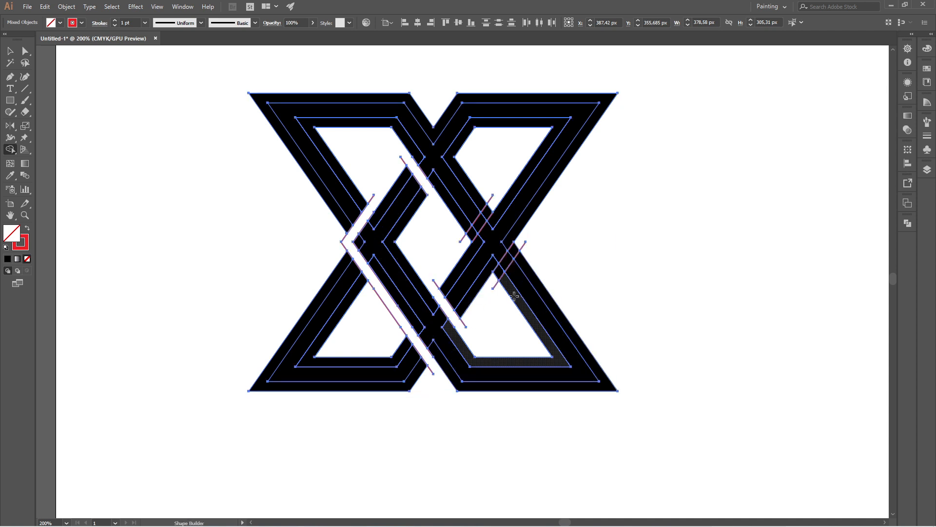
{"action": "left_click_drag", "start_coordinate": [494, 287], "coordinate": [521, 246]}
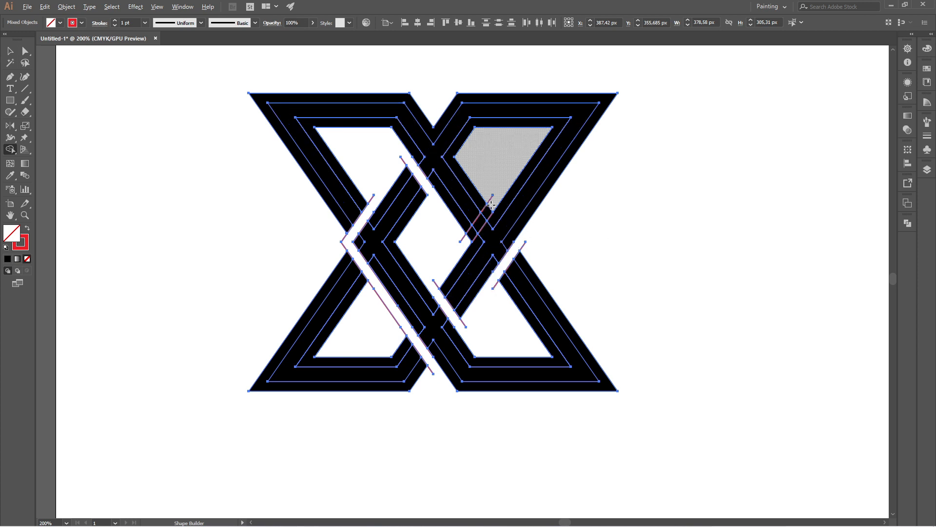
{"action": "left_click_drag", "start_coordinate": [487, 211], "coordinate": [464, 243]}
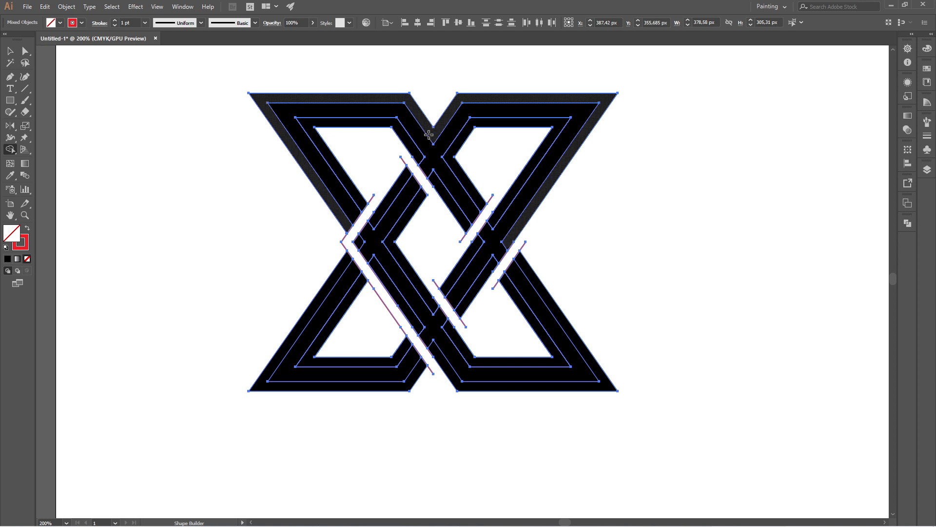
{"action": "left_click_drag", "start_coordinate": [440, 143], "coordinate": [495, 235]}
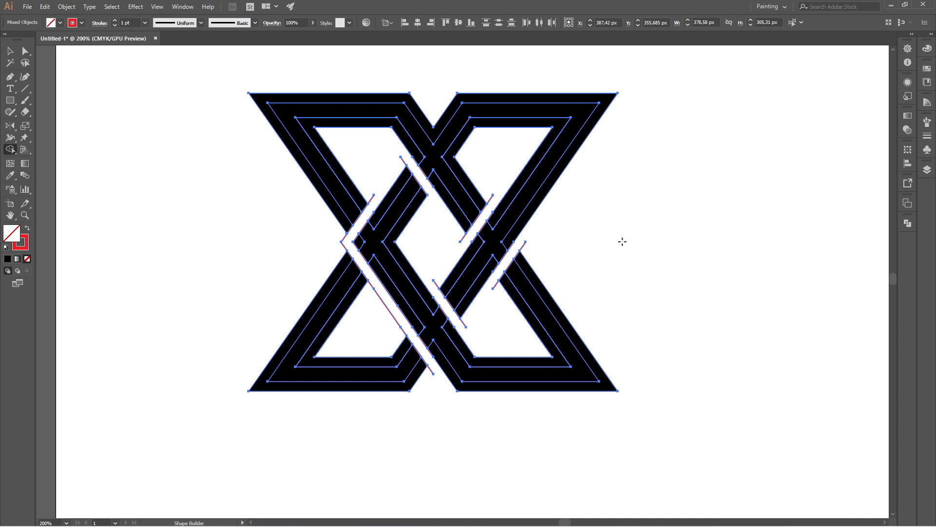
- Select the black logo shapes and cut them to the clipboard
{"action": "left_click", "coordinate": [9, 51]}
{"action": "left_click", "coordinate": [302, 184]}
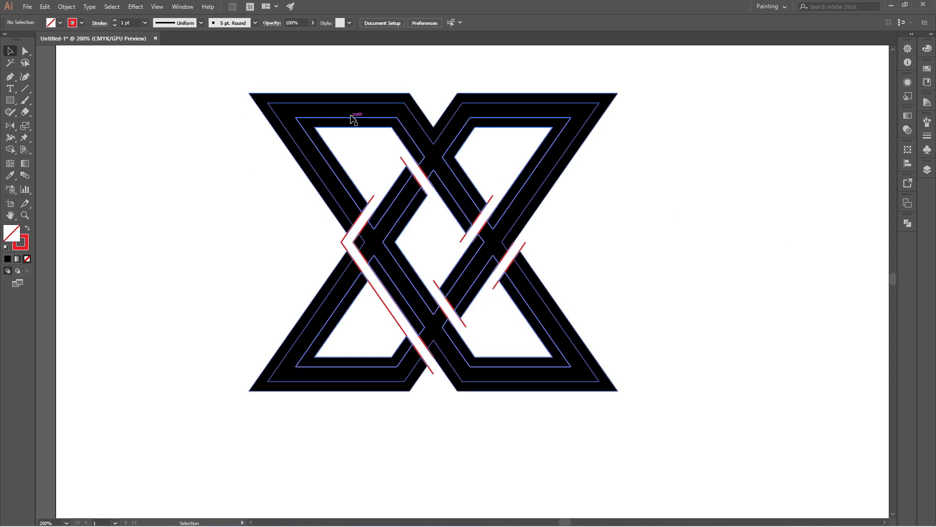
{"action": "left_click", "coordinate": [356, 115]}
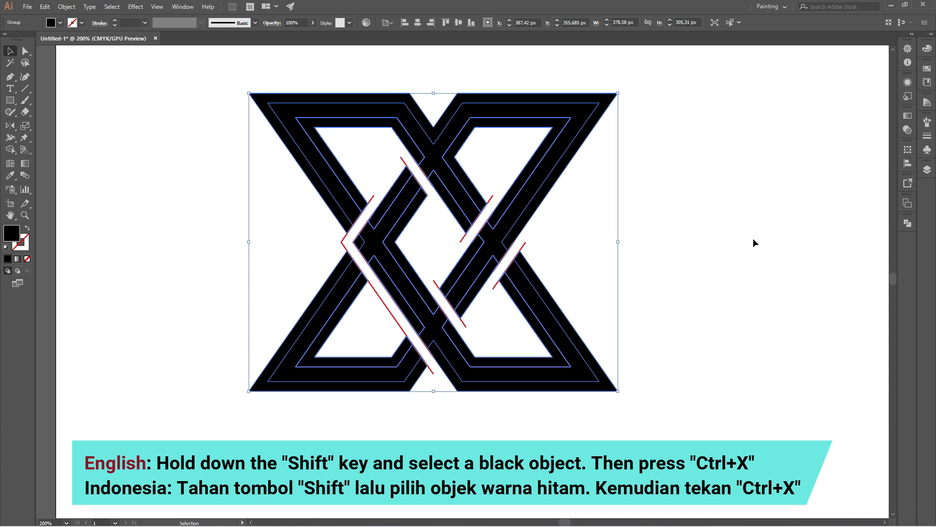
{"action": "key", "text": "ctrl+x"}
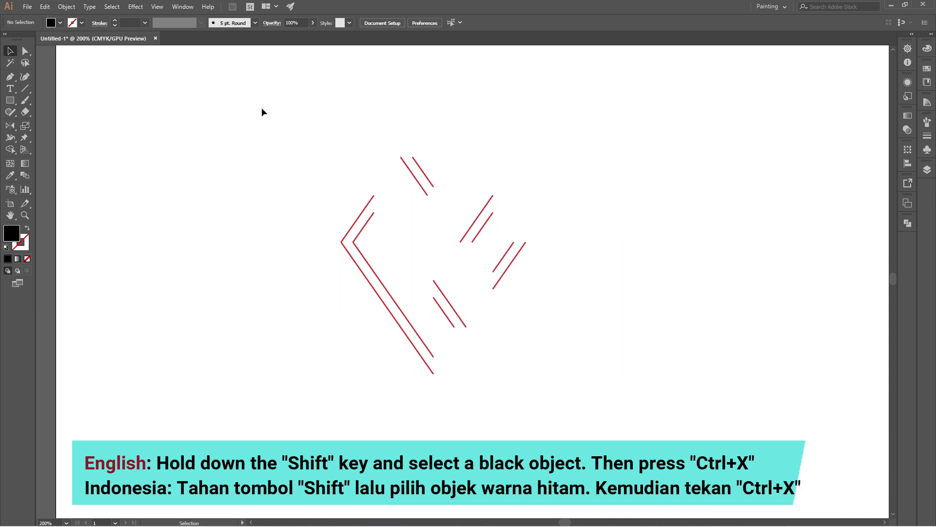
- Delete the leftover red guide lines and outlines, then paste the logo shapes back in front
{"action": "left_click_drag", "start_coordinate": [262, 109], "coordinate": [633, 433]}
{"action": "key", "text": "Delete"}
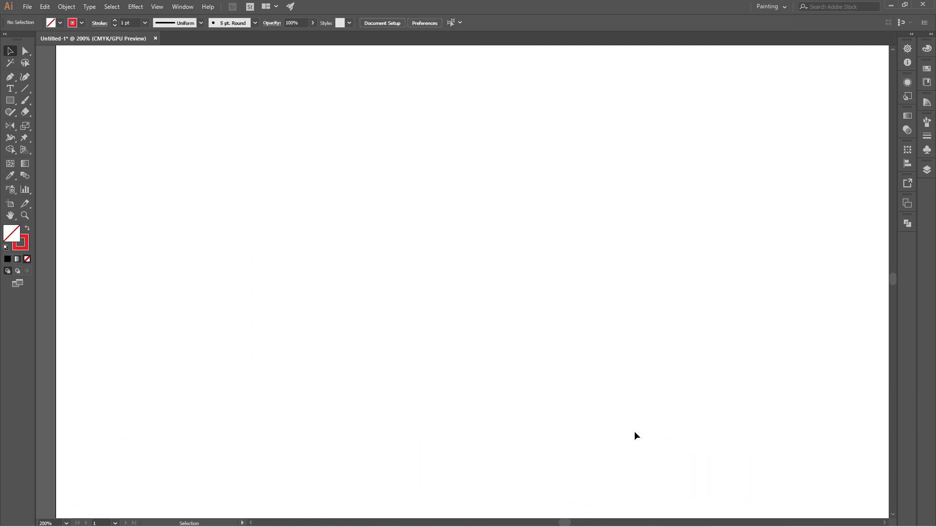
{"action": "key", "text": "ctrl+f"}
{"action": "left_click", "coordinate": [712, 296]}
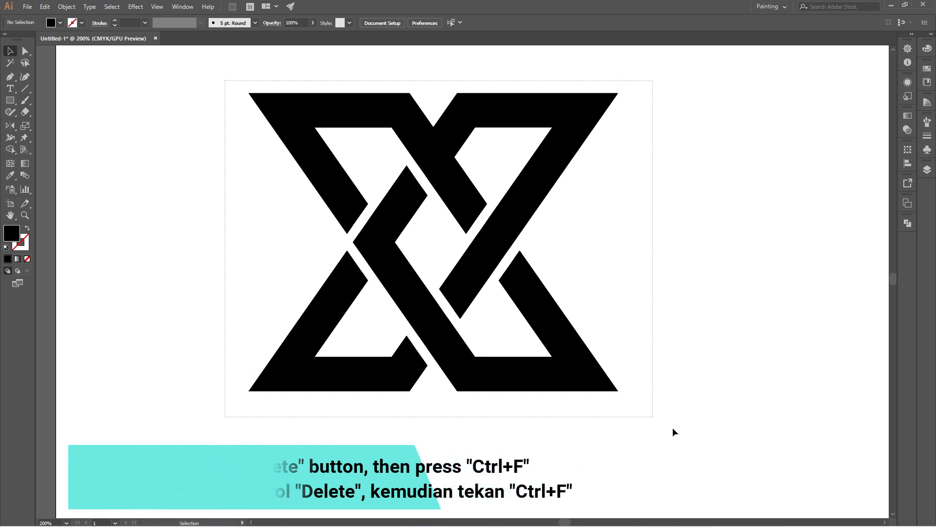
- Select all the logo pieces and unite them into one shape with Pathfinder
{"action": "key", "text": "ctrl+a"}
{"action": "left_click", "coordinate": [183, 6]}
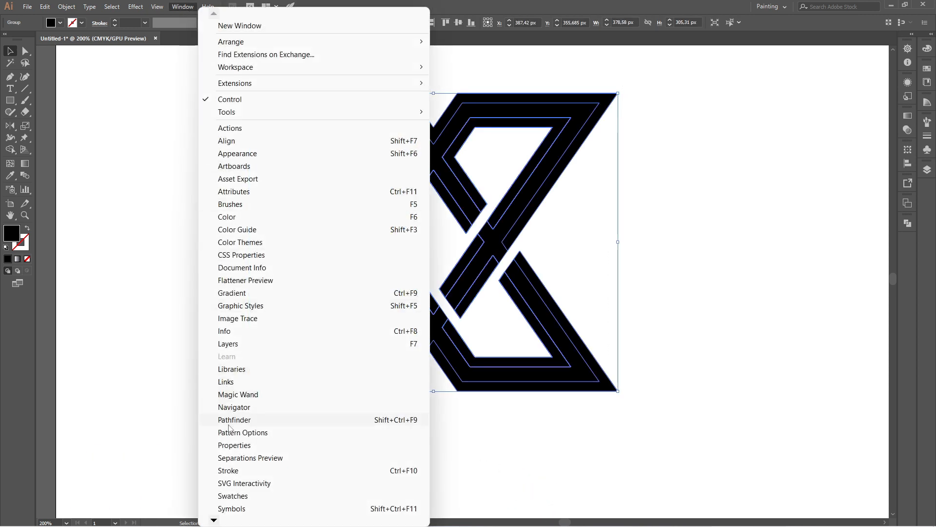
{"action": "left_click", "coordinate": [294, 423]}
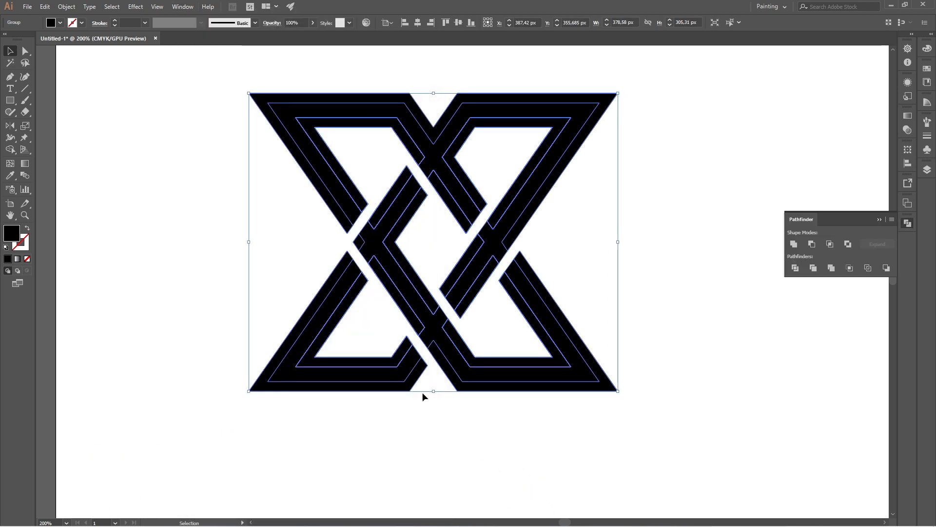
{"action": "left_click", "coordinate": [797, 244]}
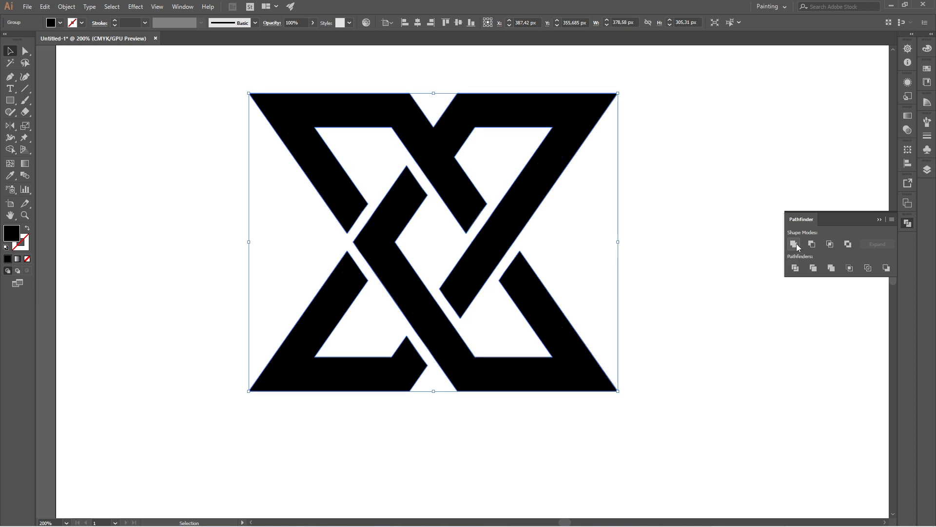
{"action": "left_click", "coordinate": [654, 213]}
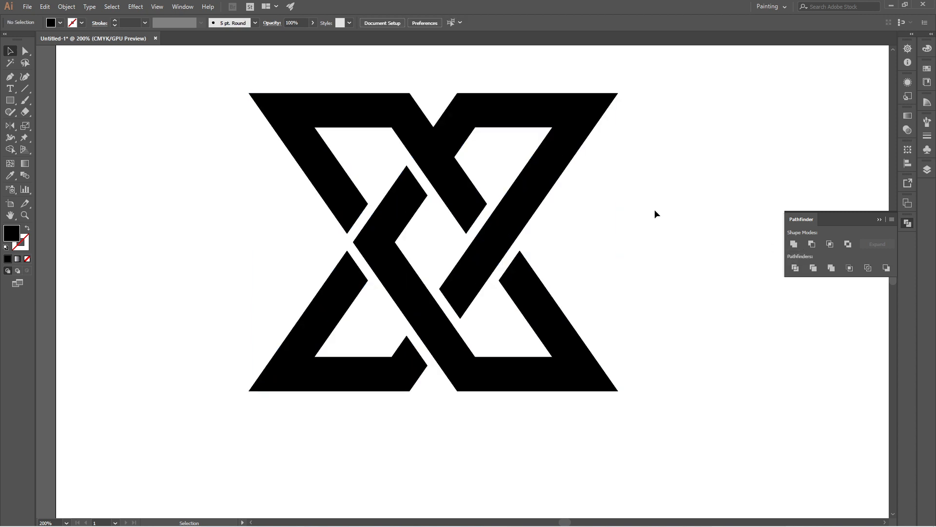
- Fill the united logo shape with red
{"action": "left_click", "coordinate": [878, 220]}
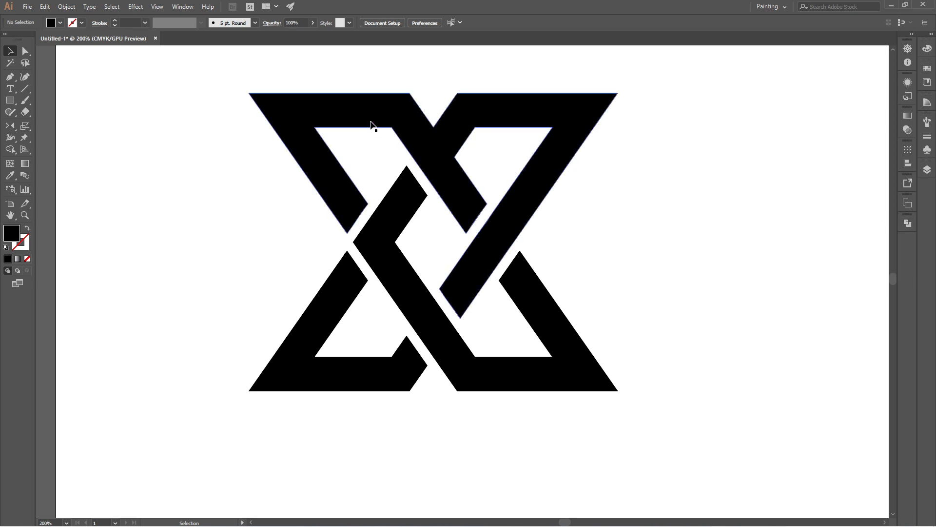
{"action": "left_click", "coordinate": [449, 153]}
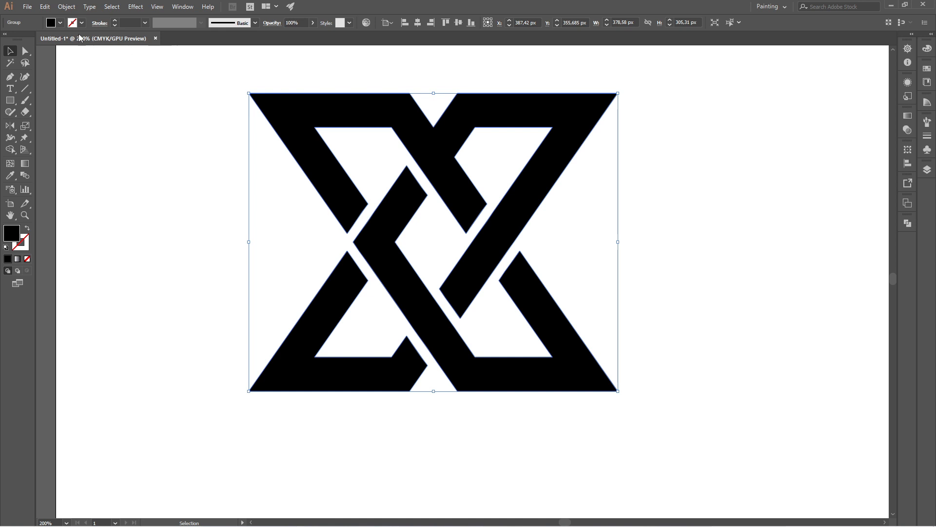
{"action": "left_click", "coordinate": [61, 23]}
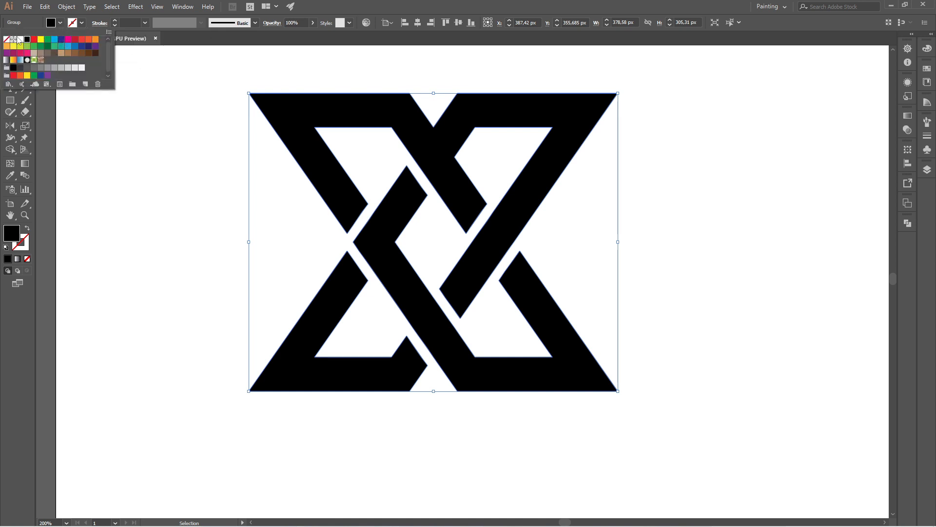
{"action": "left_click", "coordinate": [35, 40]}
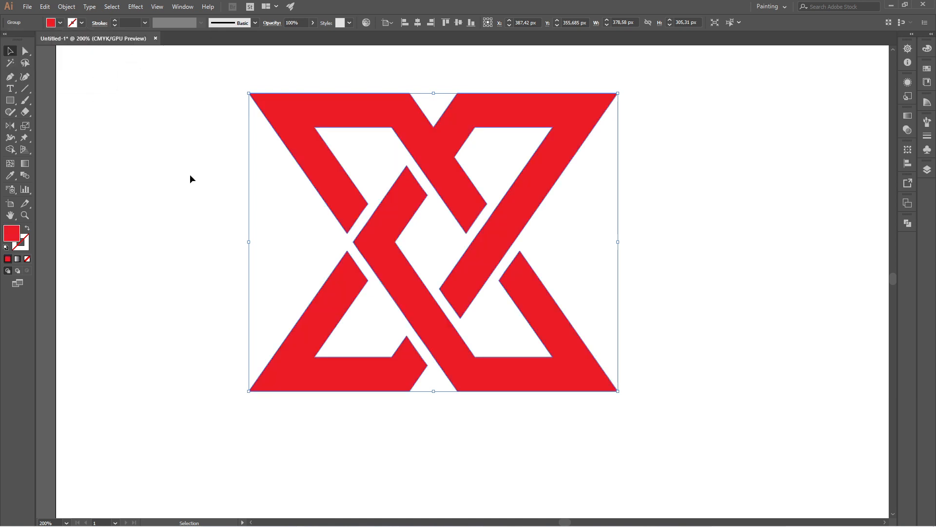
{"action": "left_click", "coordinate": [647, 311]}
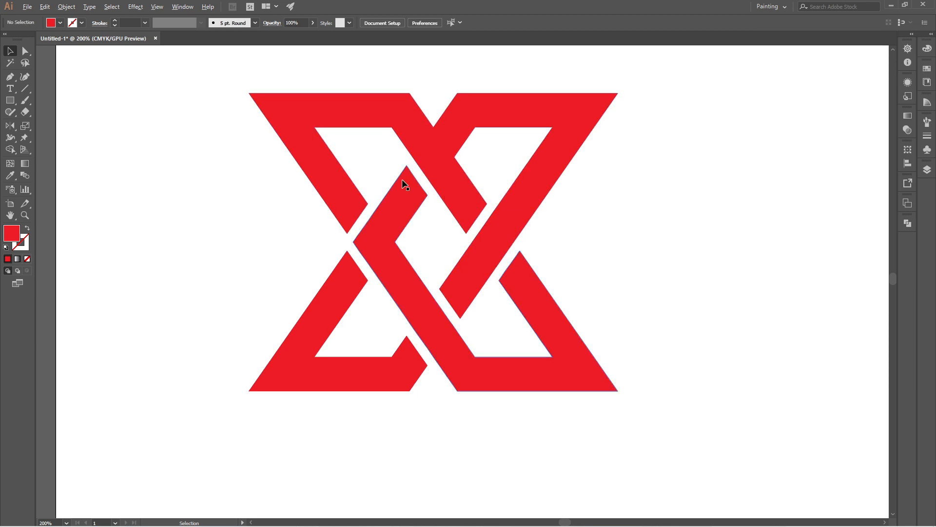
- Scale the logo down to a smaller size on the artboard
{"action": "scroll", "coordinate": [405, 185], "scroll_direction": "down", "scroll_amount": 3}
{"action": "left_click", "coordinate": [446, 193]}
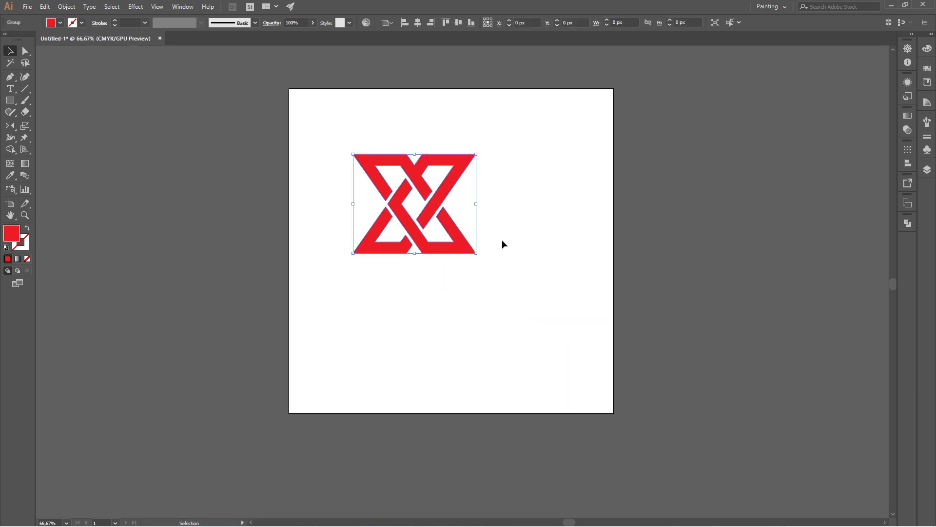
{"action": "left_click_drag", "start_coordinate": [476, 253], "coordinate": [455, 237]}
{"action": "left_click", "coordinate": [506, 253]}
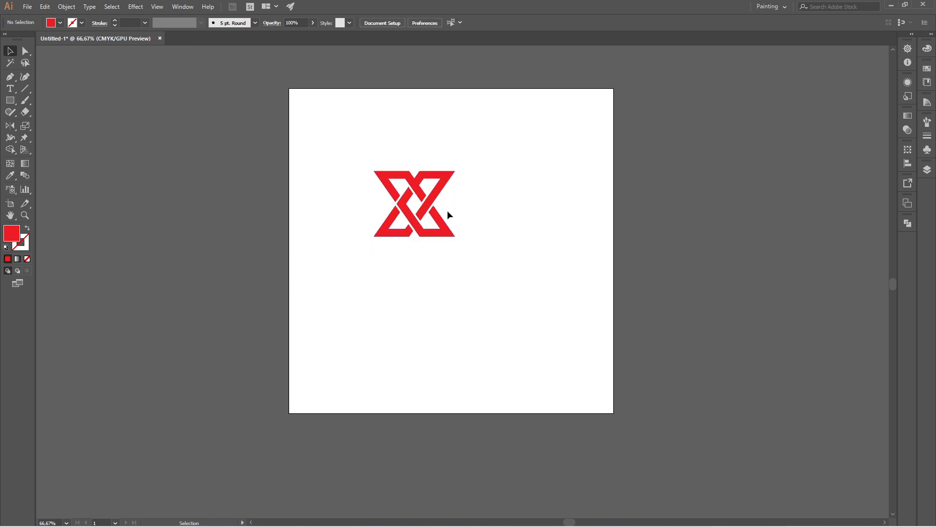
- Add the text "XTREME" below the logo
{"action": "left_click", "coordinate": [10, 89]}
{"action": "left_click", "coordinate": [406, 287]}
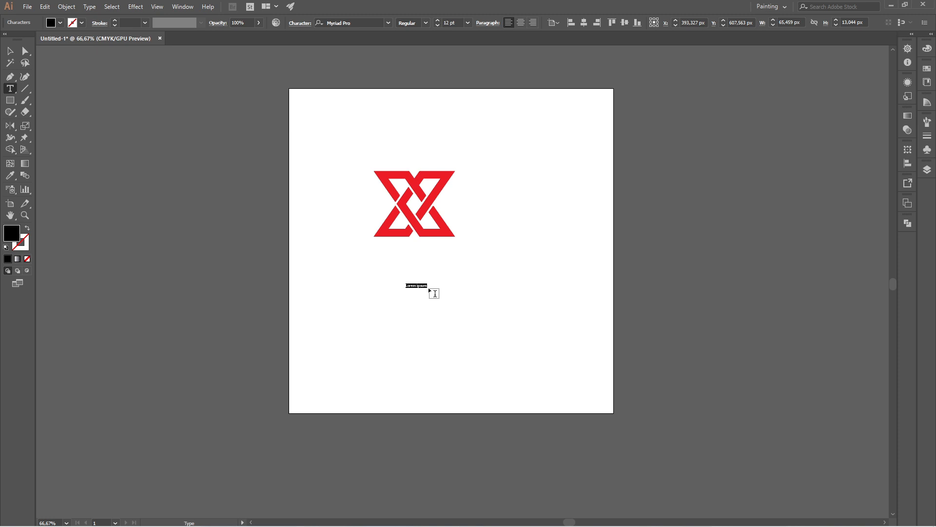
{"action": "scroll", "coordinate": [408, 279], "scroll_direction": "up", "scroll_amount": 1}
{"action": "type", "text": "x"}
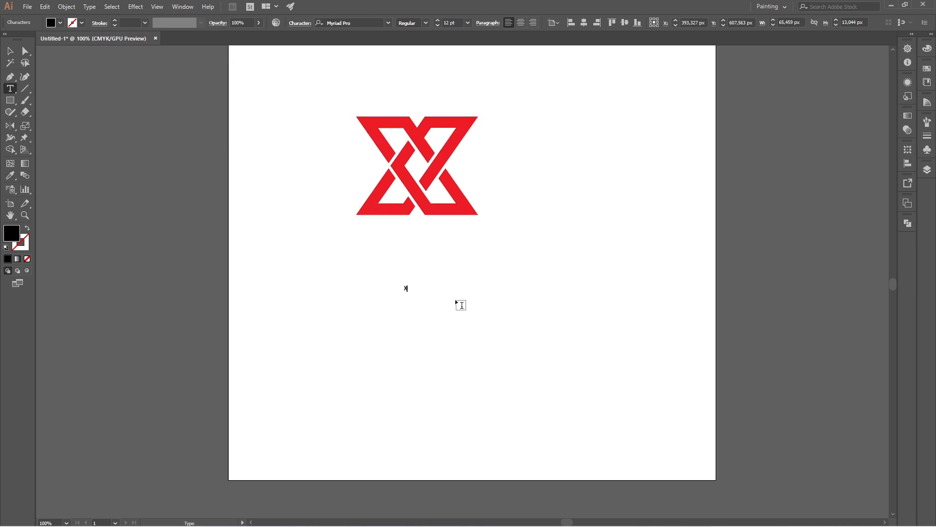
{"action": "type", "text": "TREME"}
- Set the text's font to Poppins Bold
{"action": "key", "text": "ctrl+a"}
{"action": "left_click", "coordinate": [357, 23]}
{"action": "type", "text": "P"}
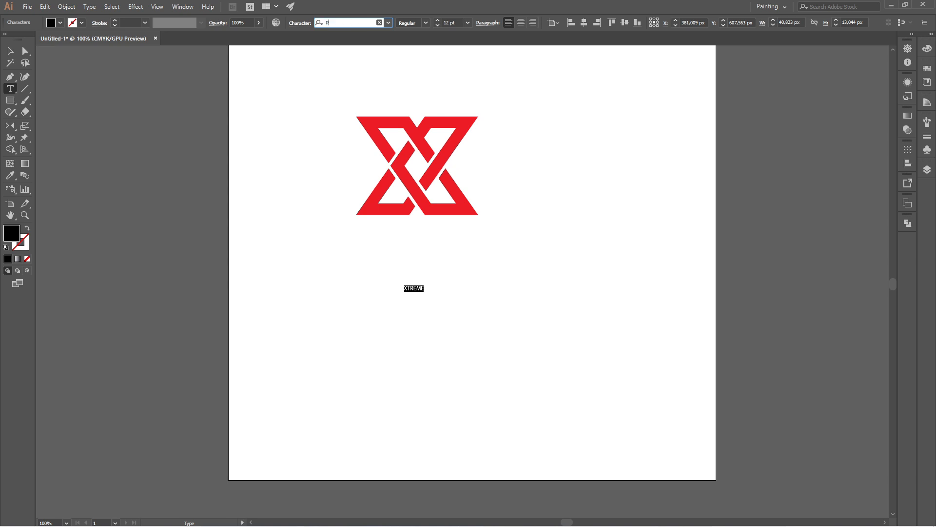
{"action": "type", "text": "OP"}
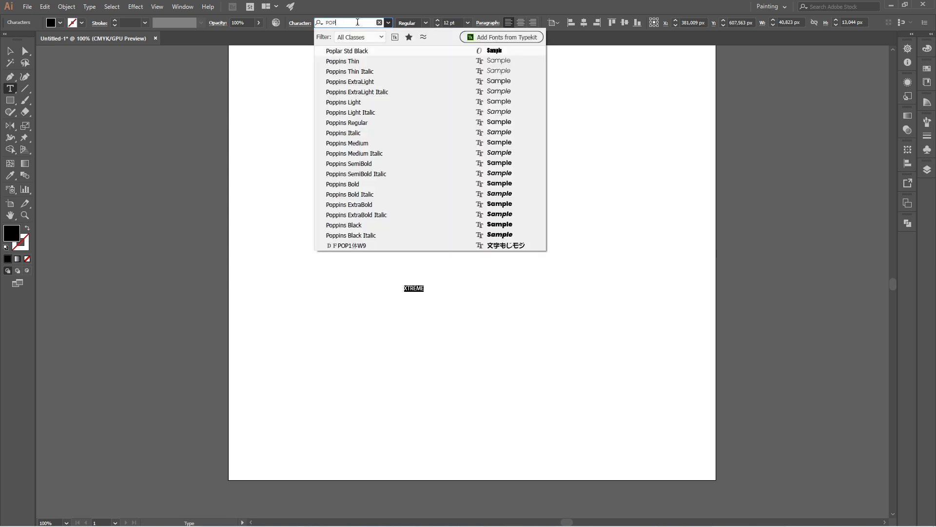
{"action": "left_click", "coordinate": [356, 184]}
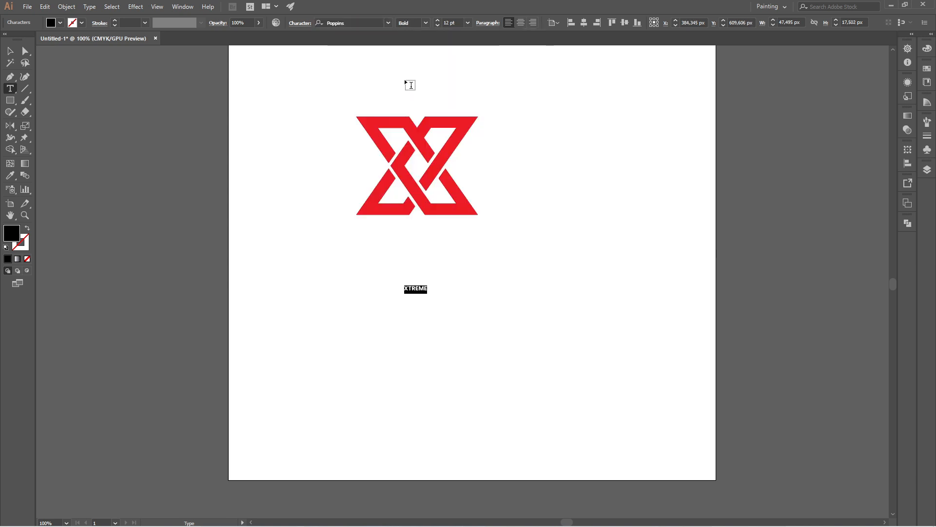
- Move the XTREME text under the logo and scale it up to about the logo's width
{"action": "left_click", "coordinate": [10, 51]}
{"action": "left_click", "coordinate": [376, 262]}
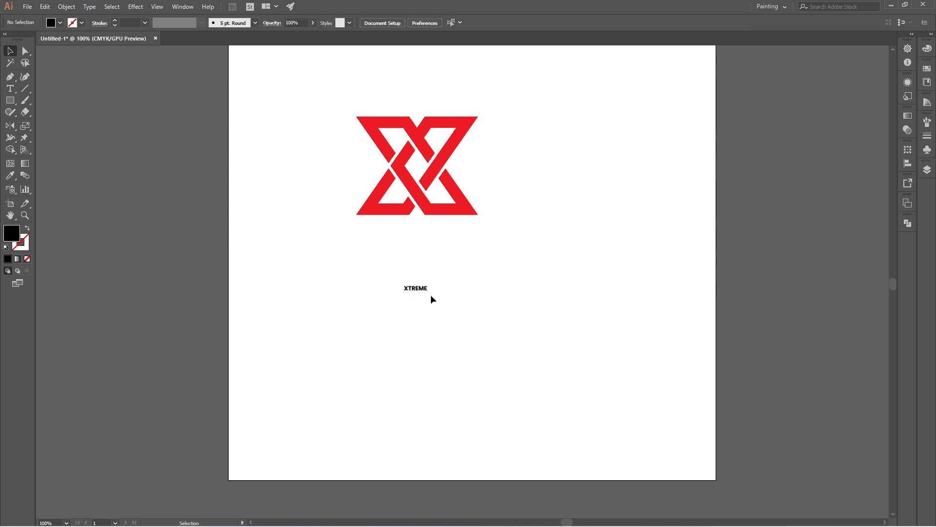
{"action": "left_click_drag", "start_coordinate": [413, 288], "coordinate": [479, 283]}
{"action": "left_click", "coordinate": [506, 291]}
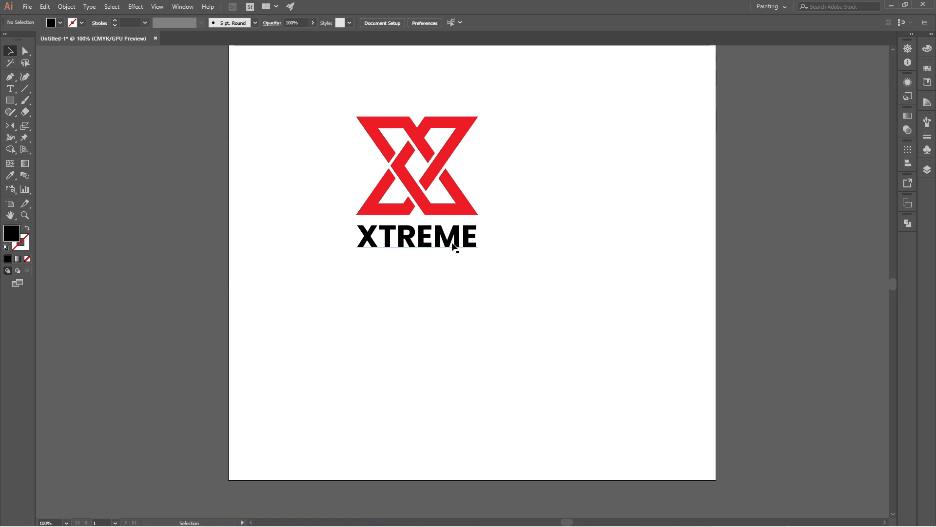
{"action": "left_click", "coordinate": [456, 247]}
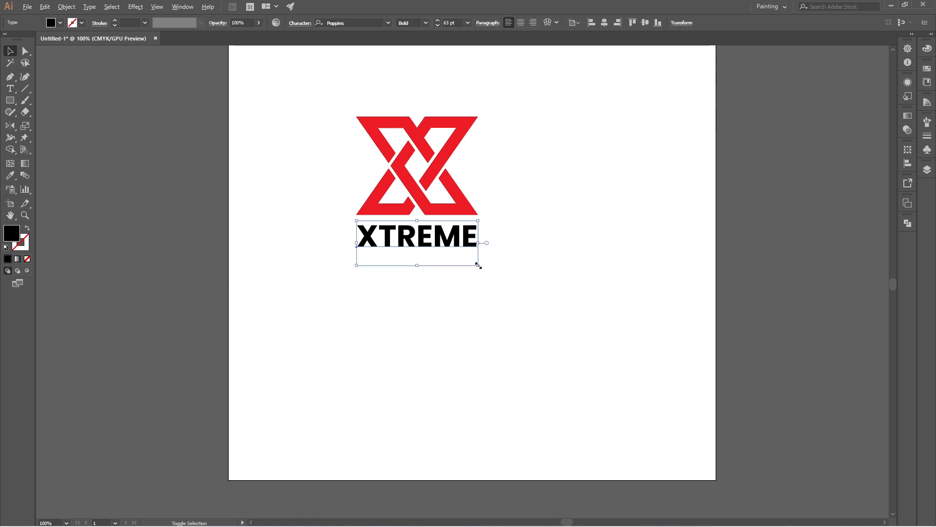
{"action": "left_click_drag", "start_coordinate": [479, 265], "coordinate": [495, 276]}
{"action": "left_click", "coordinate": [527, 279]}
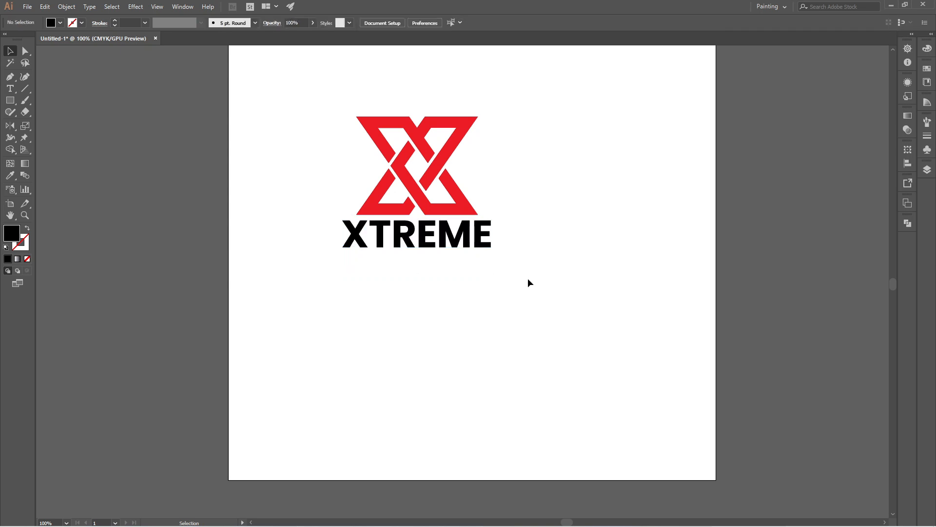
- Nudge the XTREME text slightly lower beneath the logo
{"action": "left_click", "coordinate": [429, 230]}
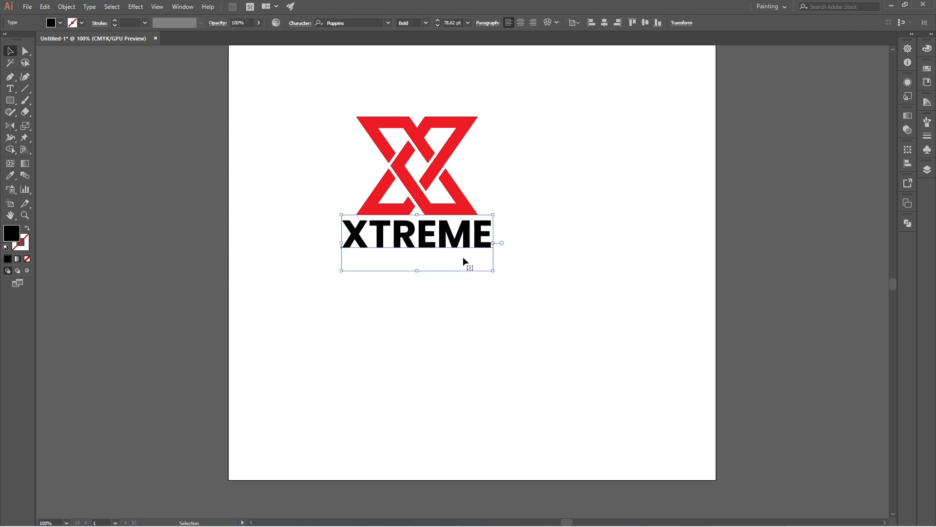
{"action": "left_click_drag", "start_coordinate": [428, 232], "coordinate": [427, 239]}
{"action": "left_click", "coordinate": [486, 290]}
{"action": "left_click", "coordinate": [432, 231]}
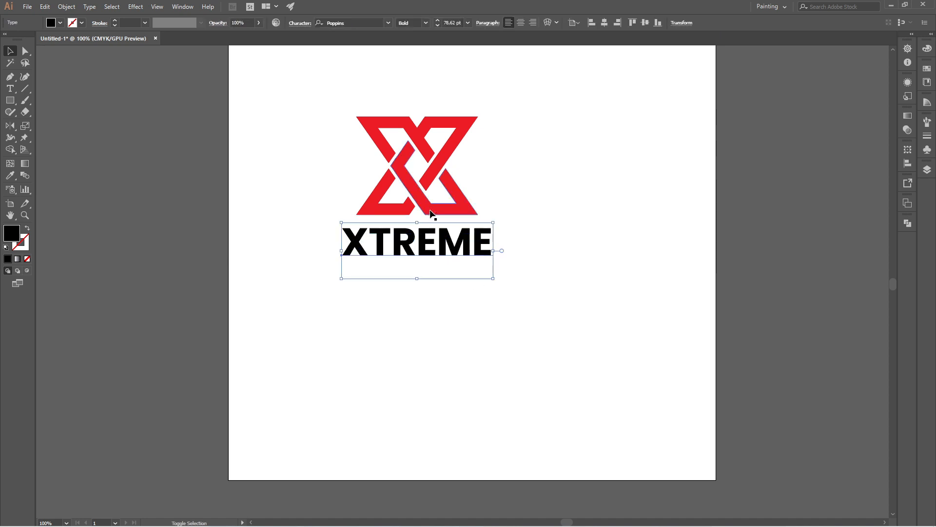
{"action": "left_click", "coordinate": [463, 214], "text": "shift"}
{"action": "left_click", "coordinate": [460, 210]}
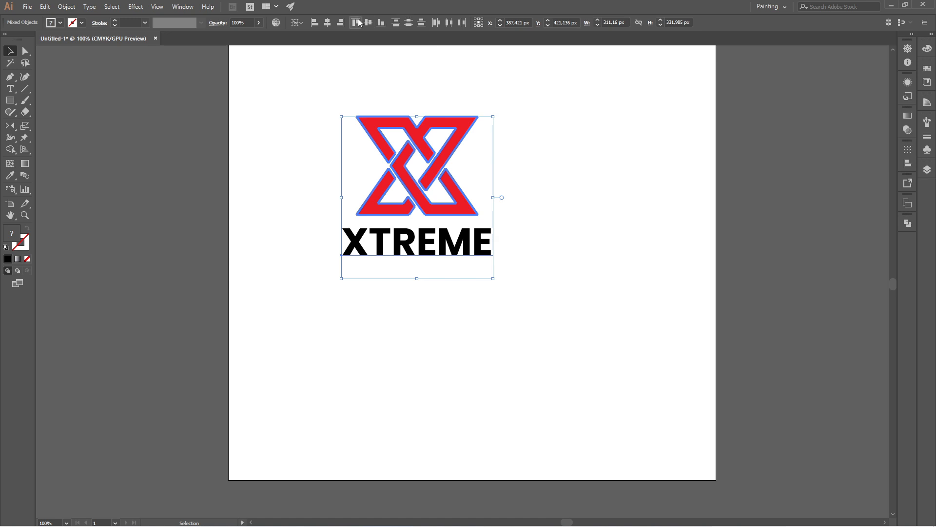
{"action": "left_click", "coordinate": [537, 168]}
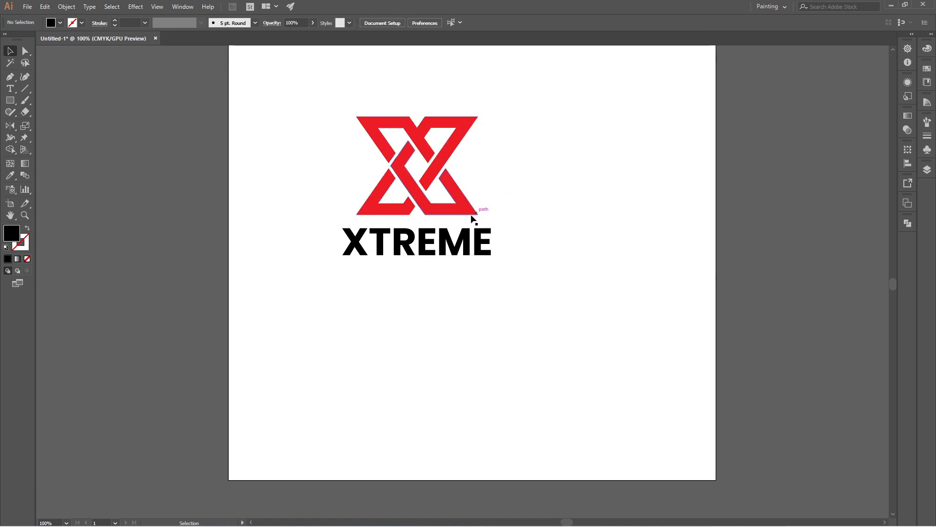
{"action": "left_click", "coordinate": [428, 233]}
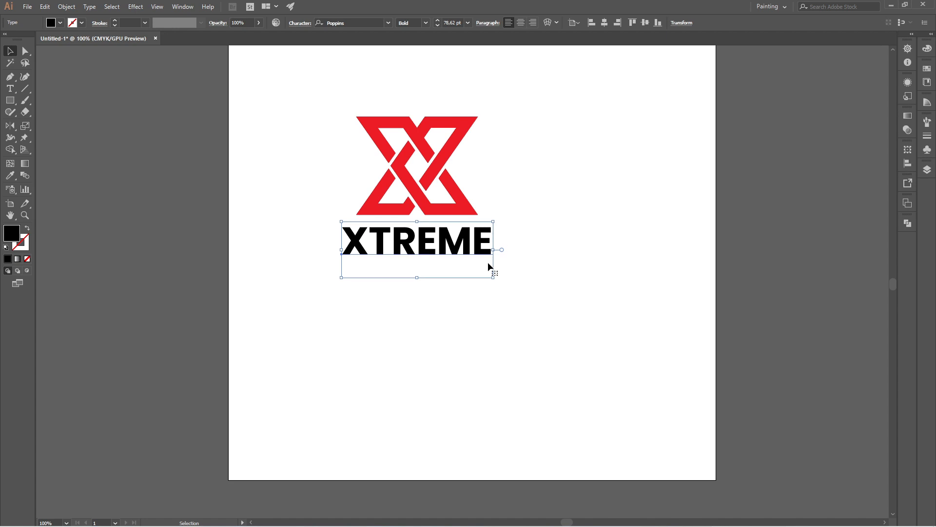
{"action": "left_click", "coordinate": [558, 297]}
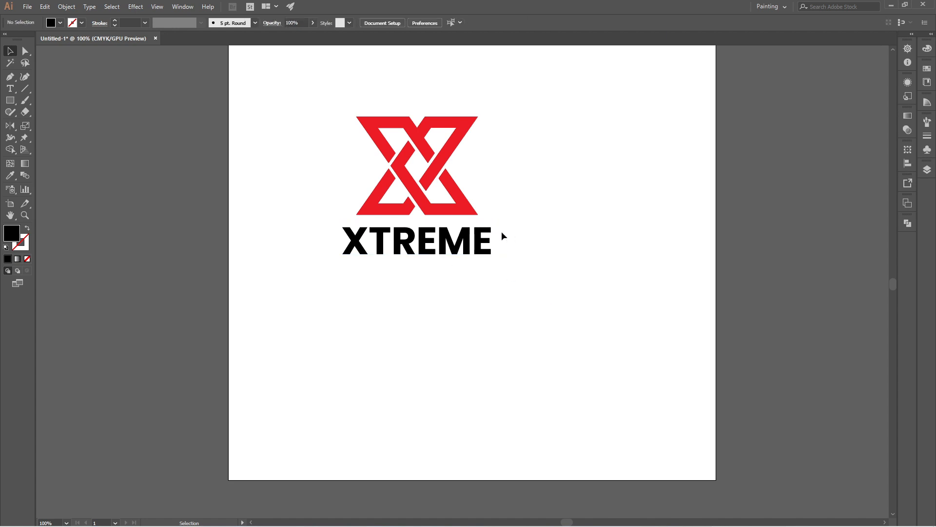
- Group the logo and text, then center the group horizontally and vertically on the artboard
{"action": "left_click_drag", "start_coordinate": [308, 89], "coordinate": [506, 282]}
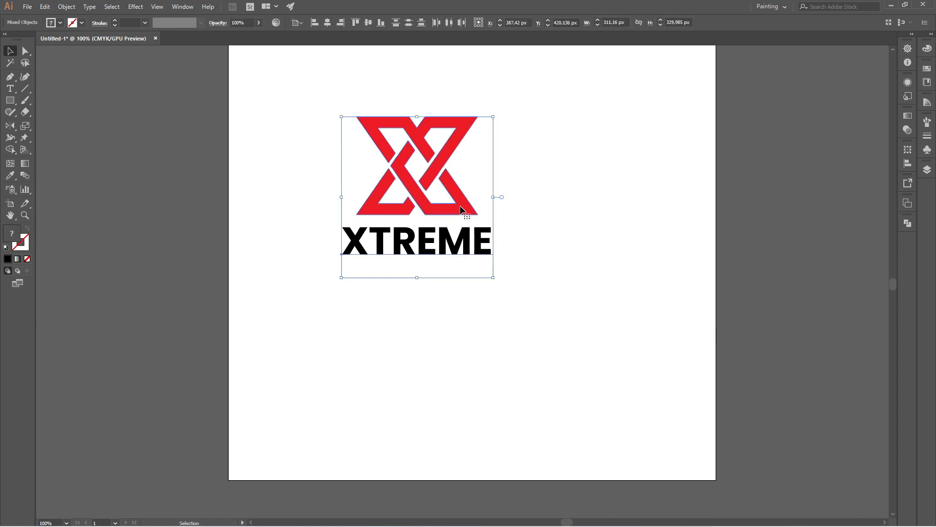
{"action": "right_click", "coordinate": [461, 207]}
{"action": "left_click", "coordinate": [510, 276]}
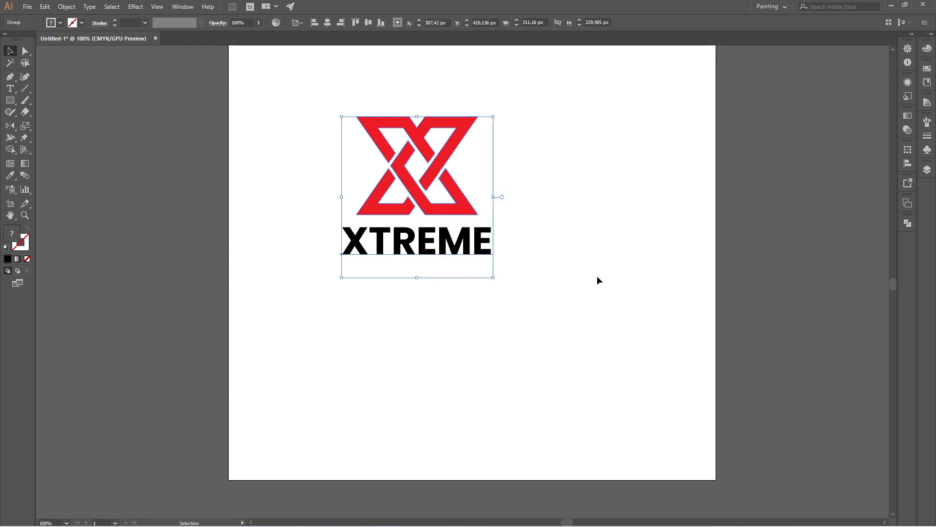
{"action": "left_click", "coordinate": [327, 23]}
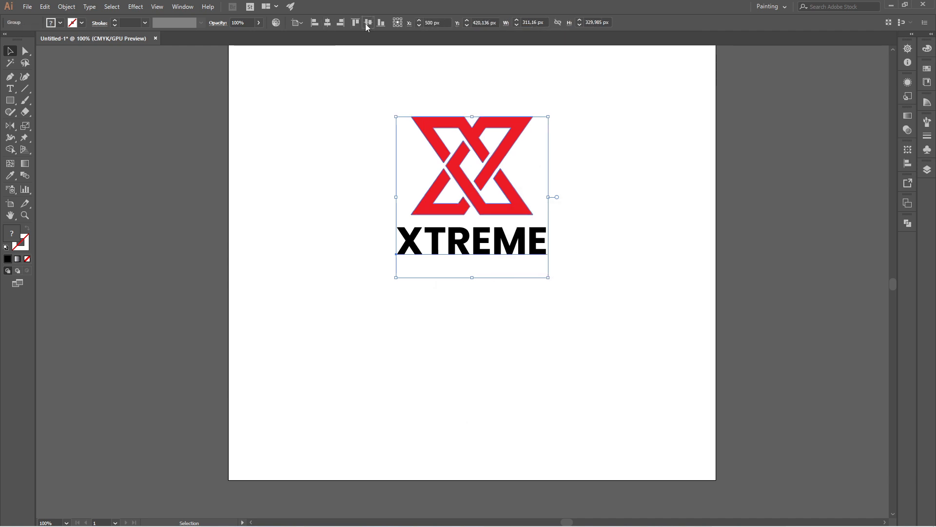
{"action": "left_click", "coordinate": [369, 23]}
{"action": "left_click", "coordinate": [580, 160]}
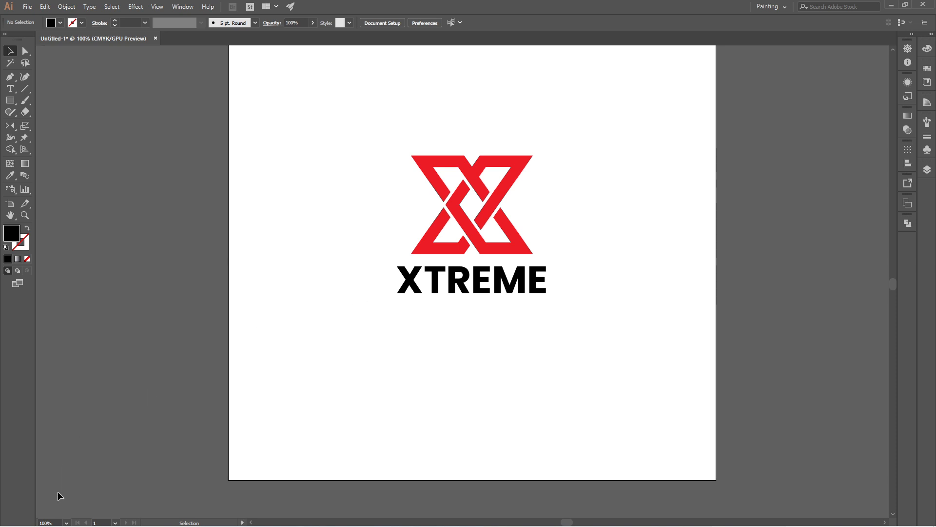
- Zoom the view to 80% to review the finished logo
{"action": "left_click", "coordinate": [59, 520]}
{"action": "type", "text": "80"}
{"action": "key", "text": "Return"}
{"action": "scroll", "coordinate": [492, 279], "scroll_direction": "up", "scroll_amount": 3}
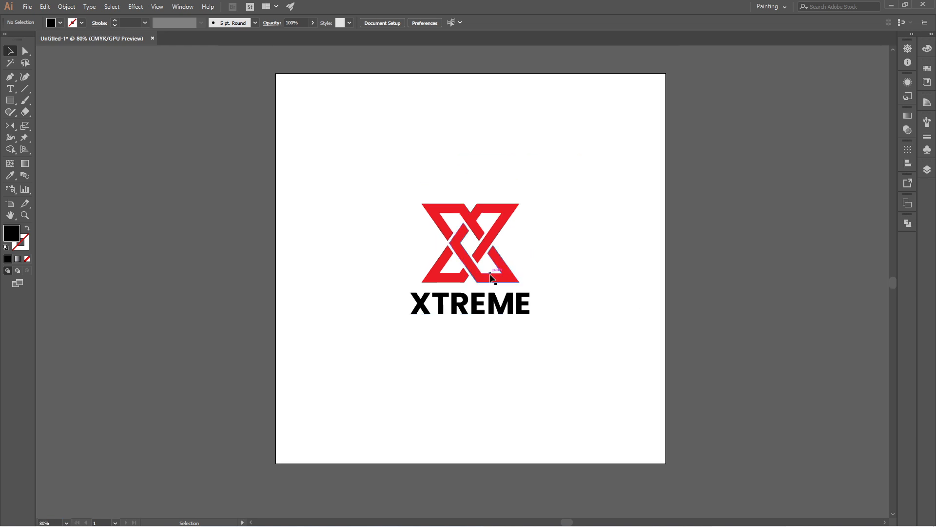